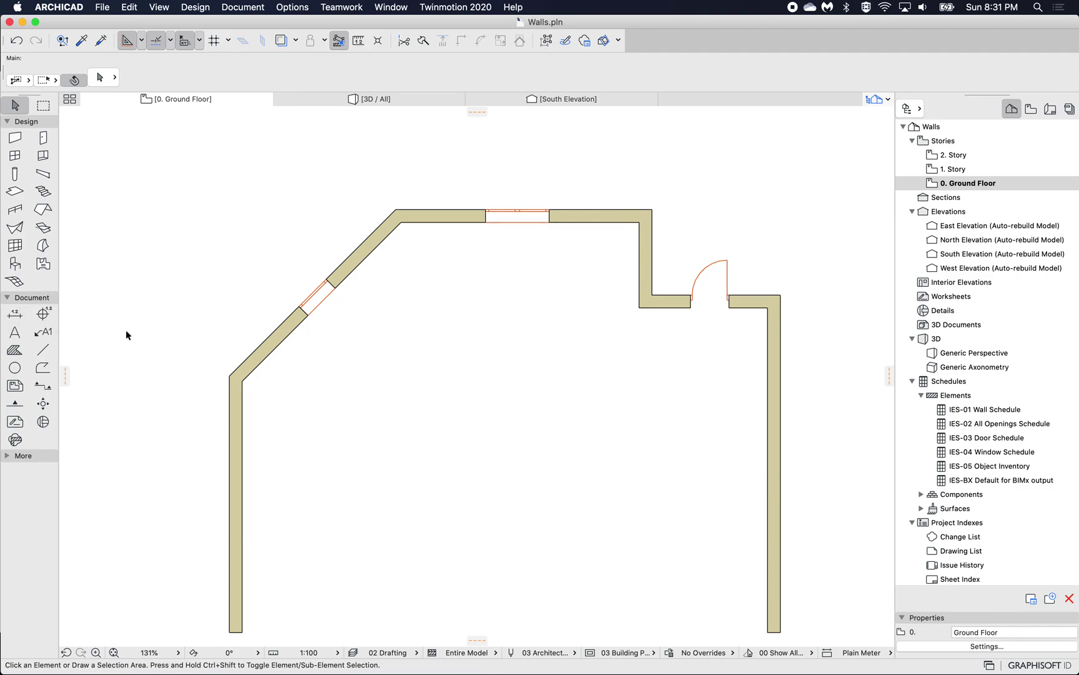
Step: Pick the Dimension tool to start dimensioning the walls on the ground floor plan
click(12, 317)
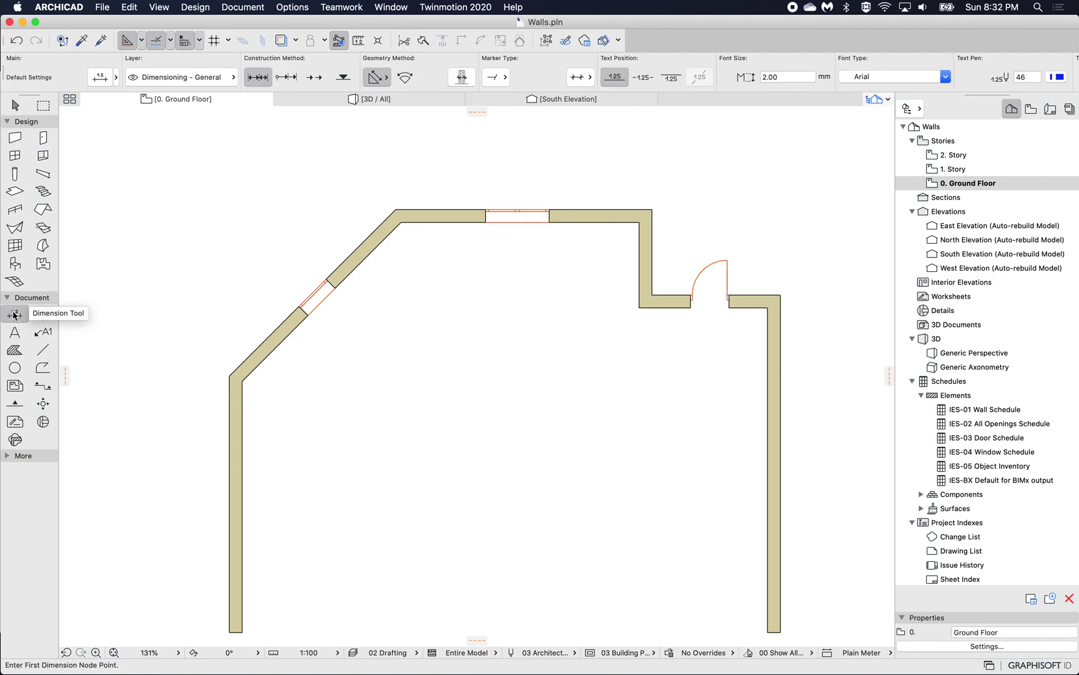
Step: Dimension the four wall corners as a chain above the walls reading 3.889, 6.000 and 3.000
click(231, 376)
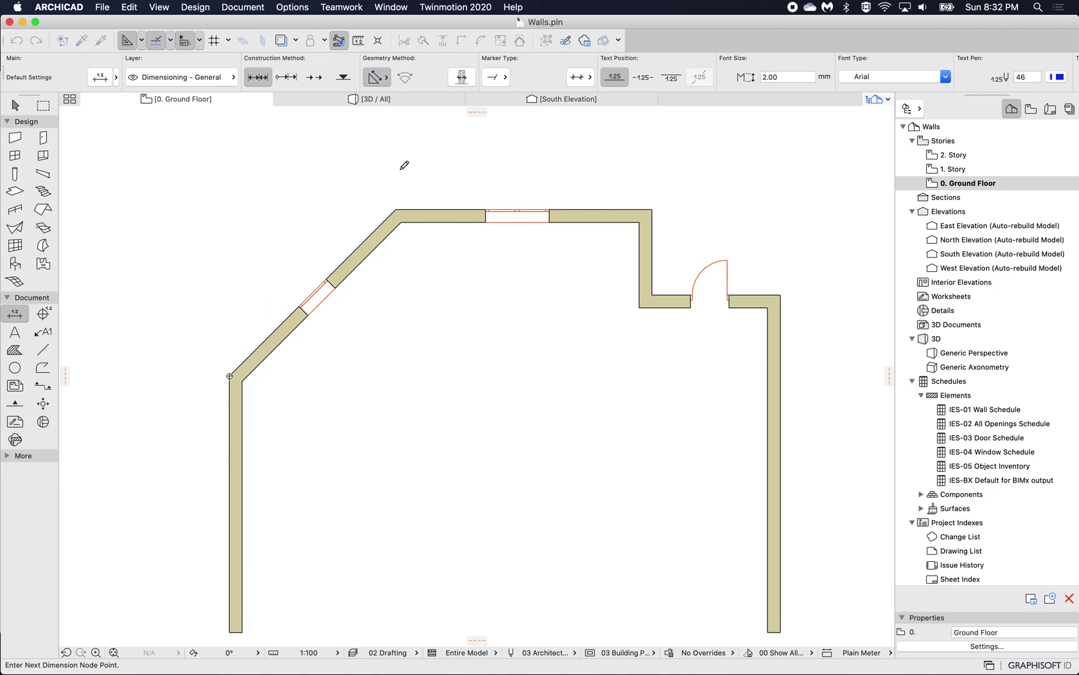
click(396, 210)
click(652, 210)
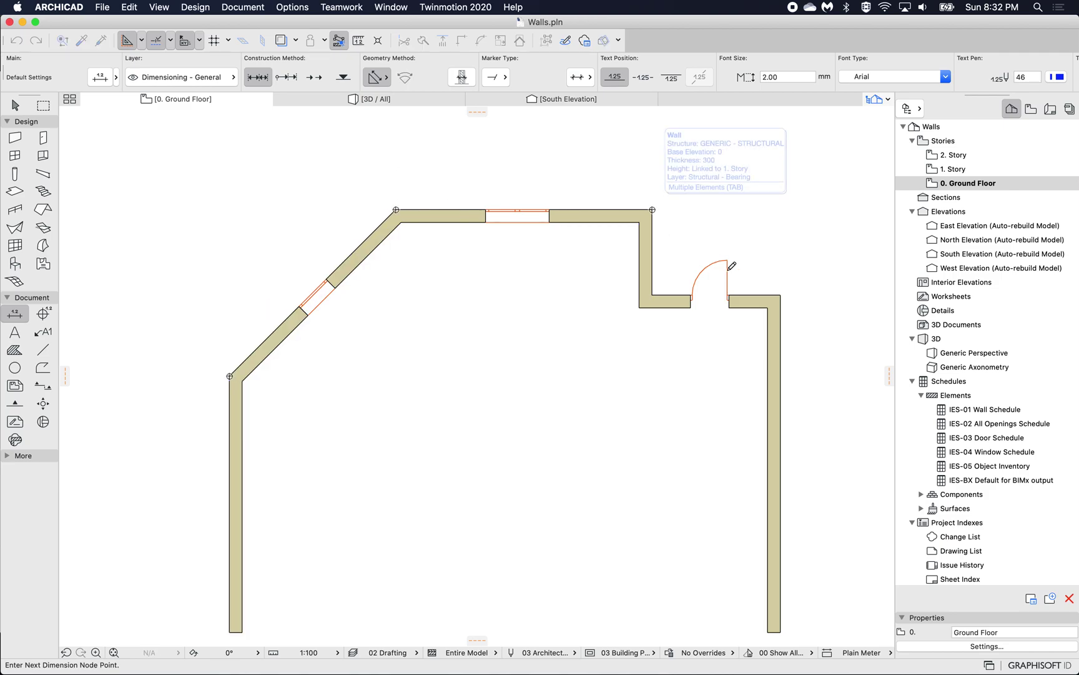
click(780, 295)
double_click(530, 183)
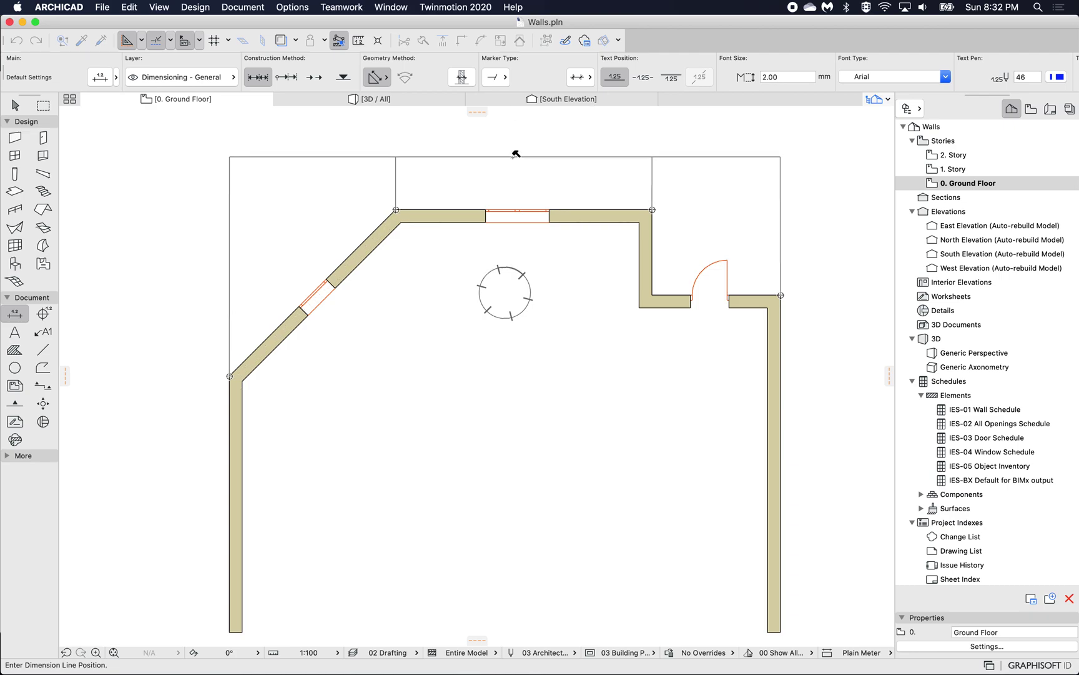
click(516, 155)
scroll(455, 168, up, 2)
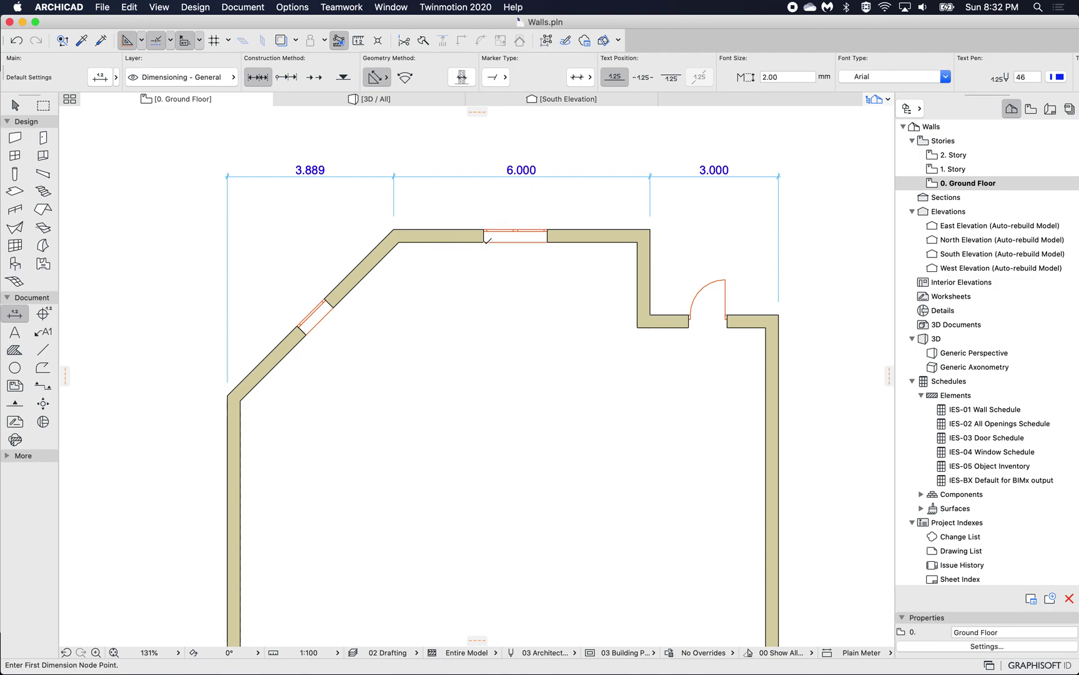
click(13, 112)
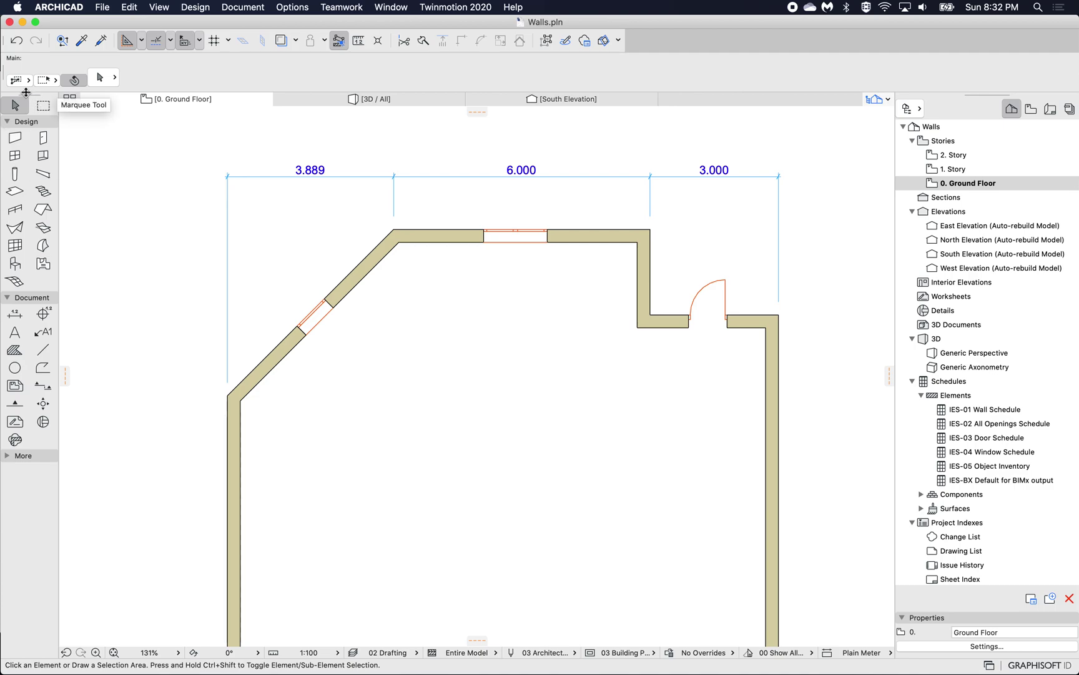
Step: Select the top chain and add points at the window, door and angled-window edges
click(441, 176)
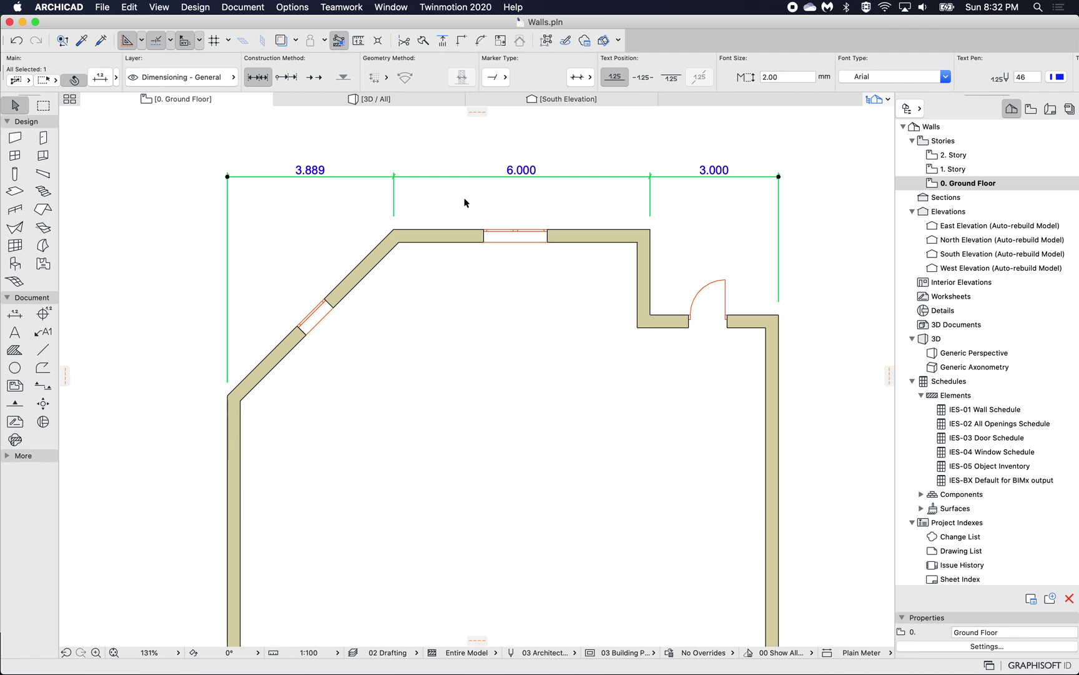
click(483, 231)
click(548, 232)
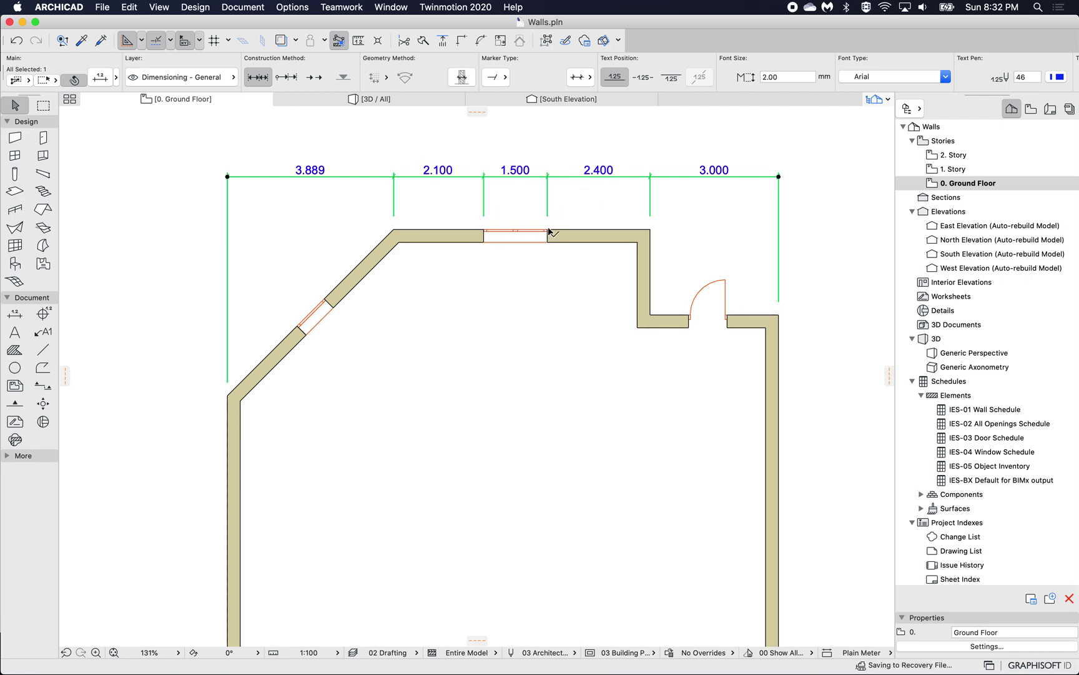
click(689, 316)
click(727, 316)
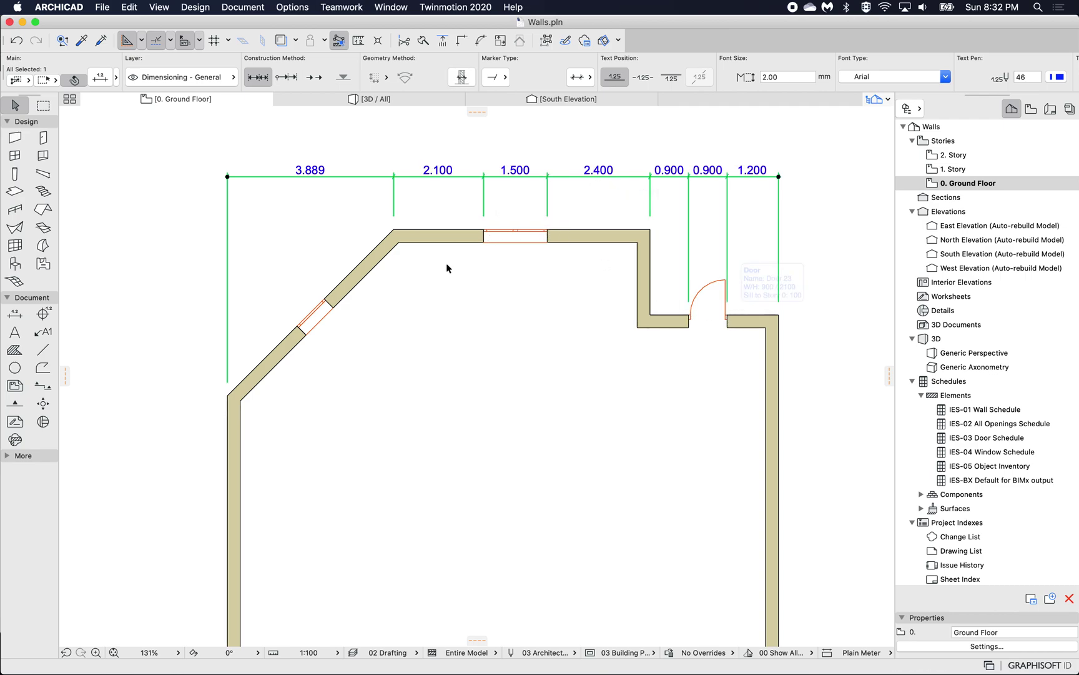
click(325, 304)
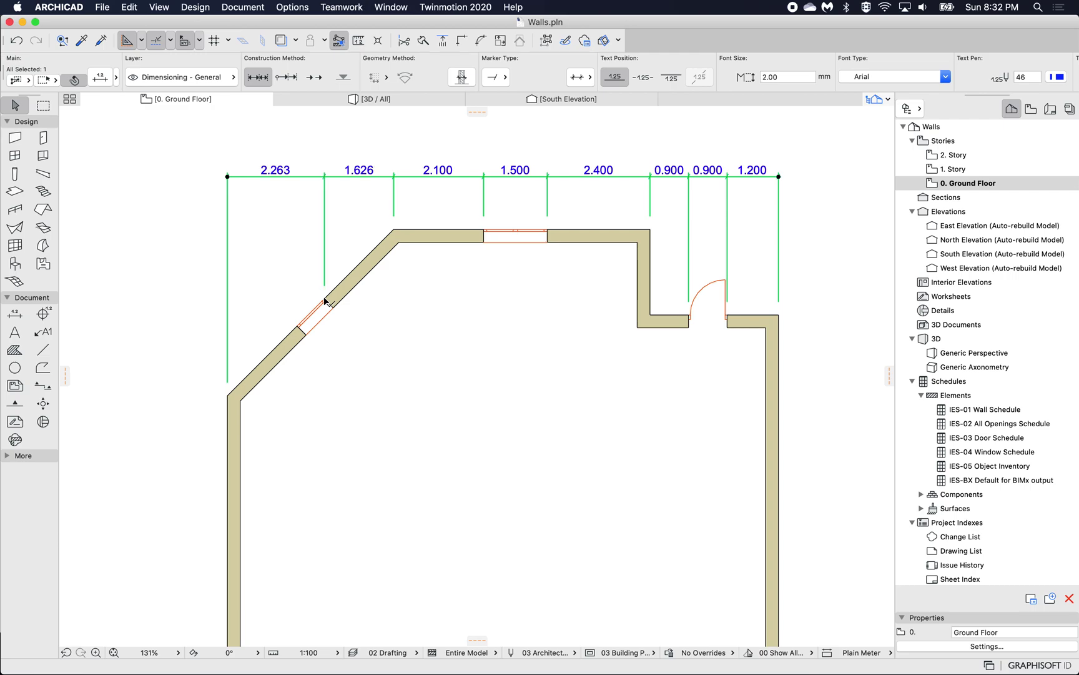
click(297, 328)
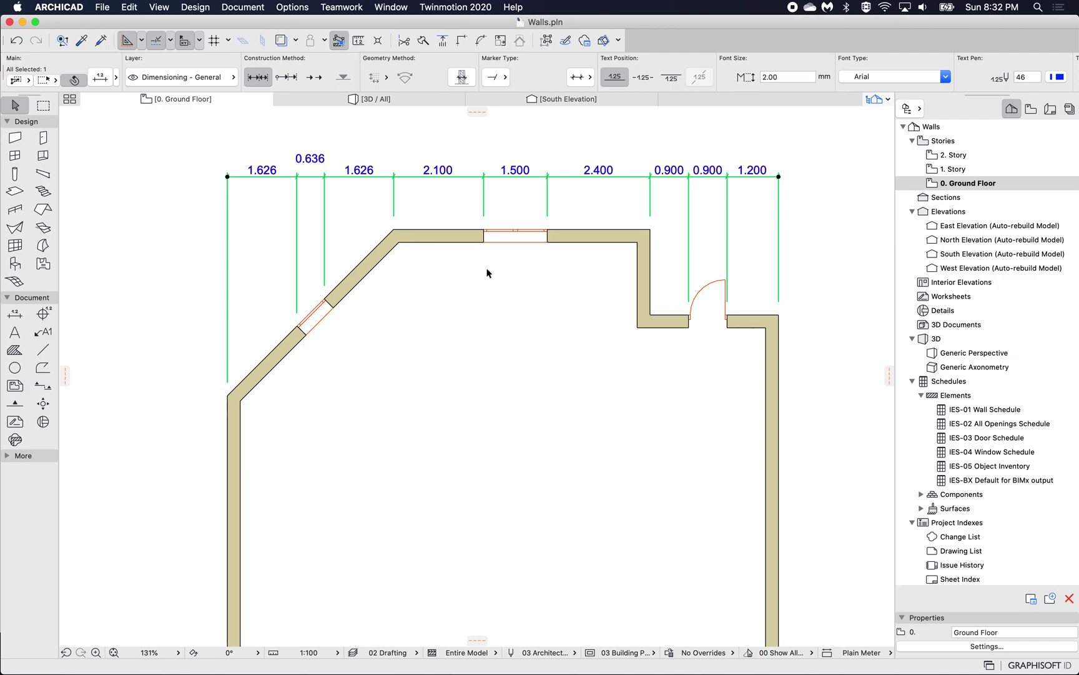
Step: Remove the extra points, keeping only the top window's edges: 3.889, 2.100, 1.500, 2.400, 3.000
click(484, 177)
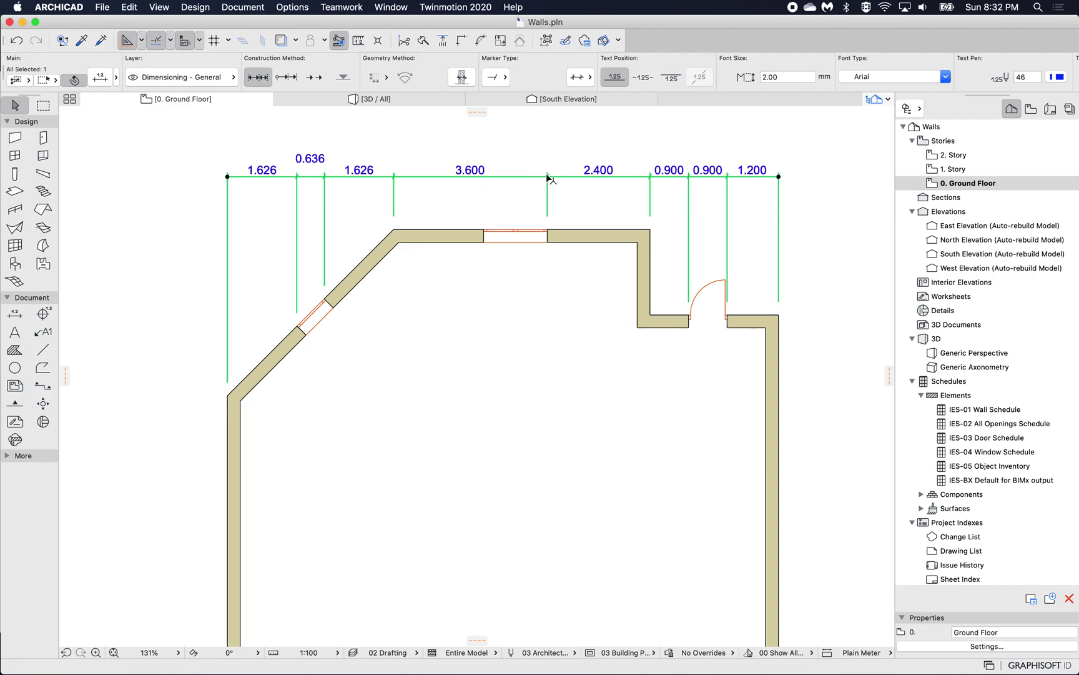
click(548, 178)
click(688, 177)
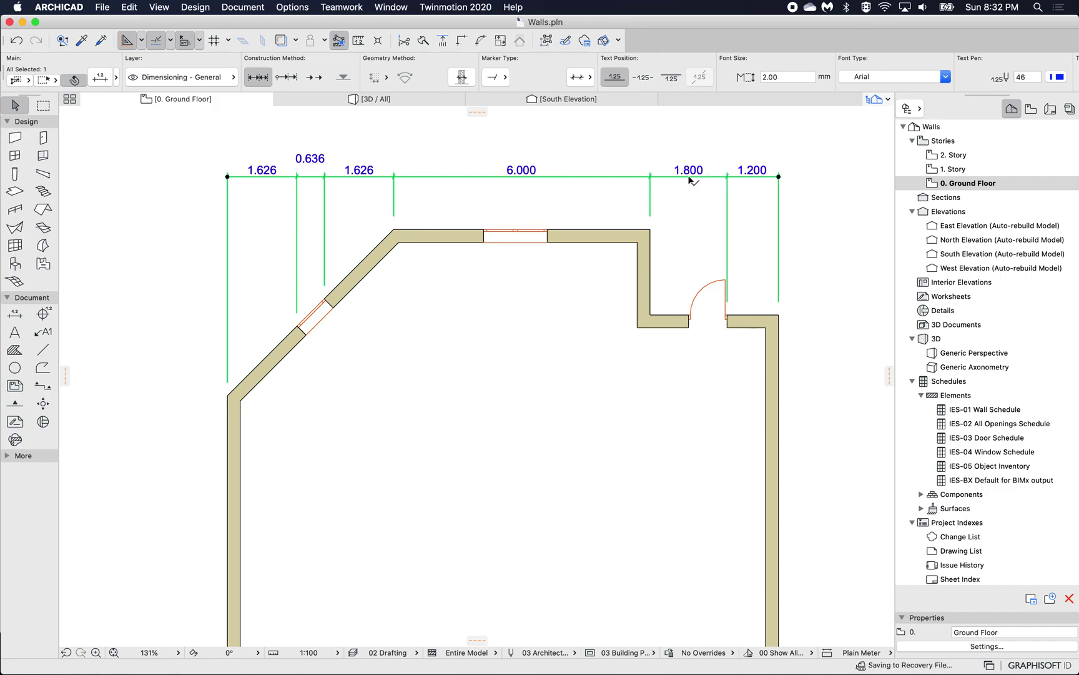
click(729, 177)
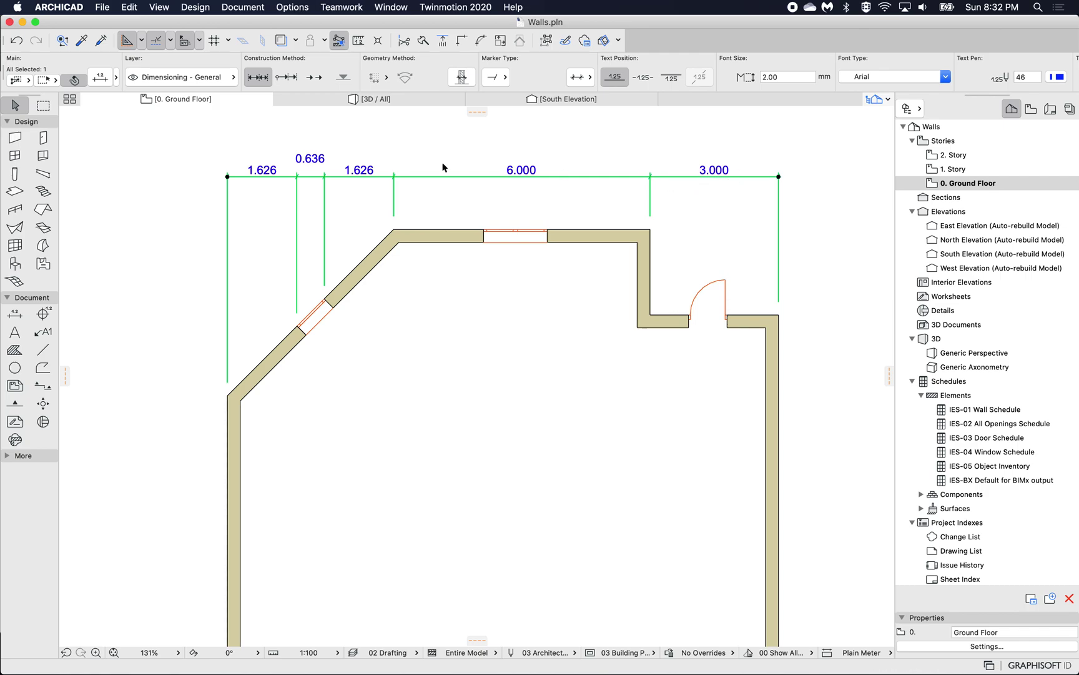
click(324, 177)
click(296, 178)
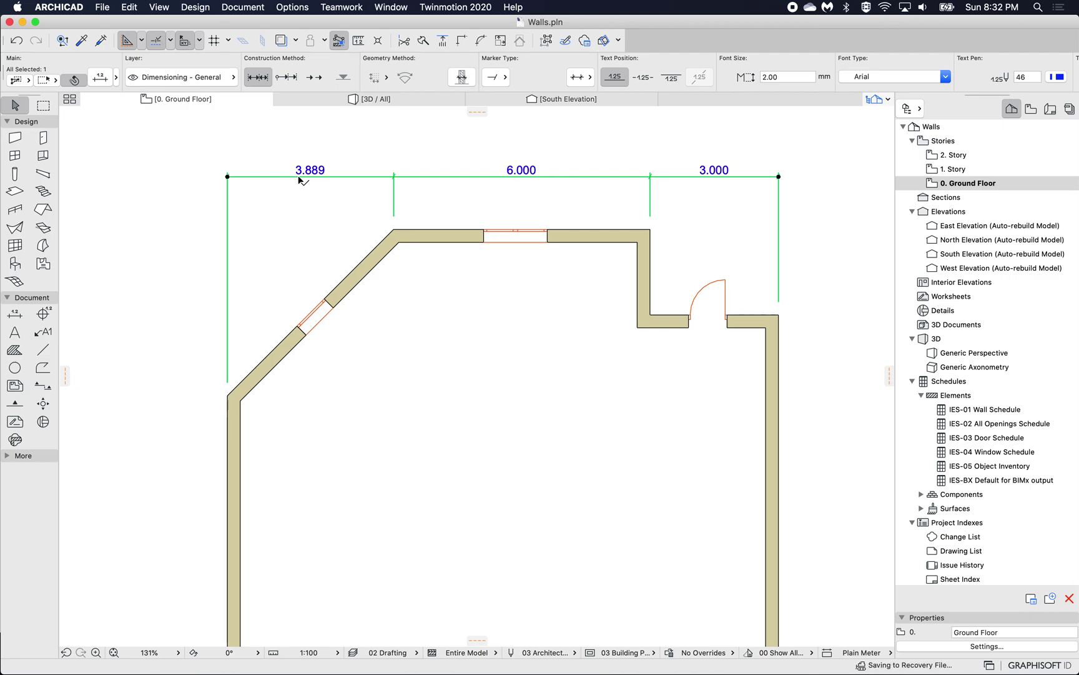
click(484, 231)
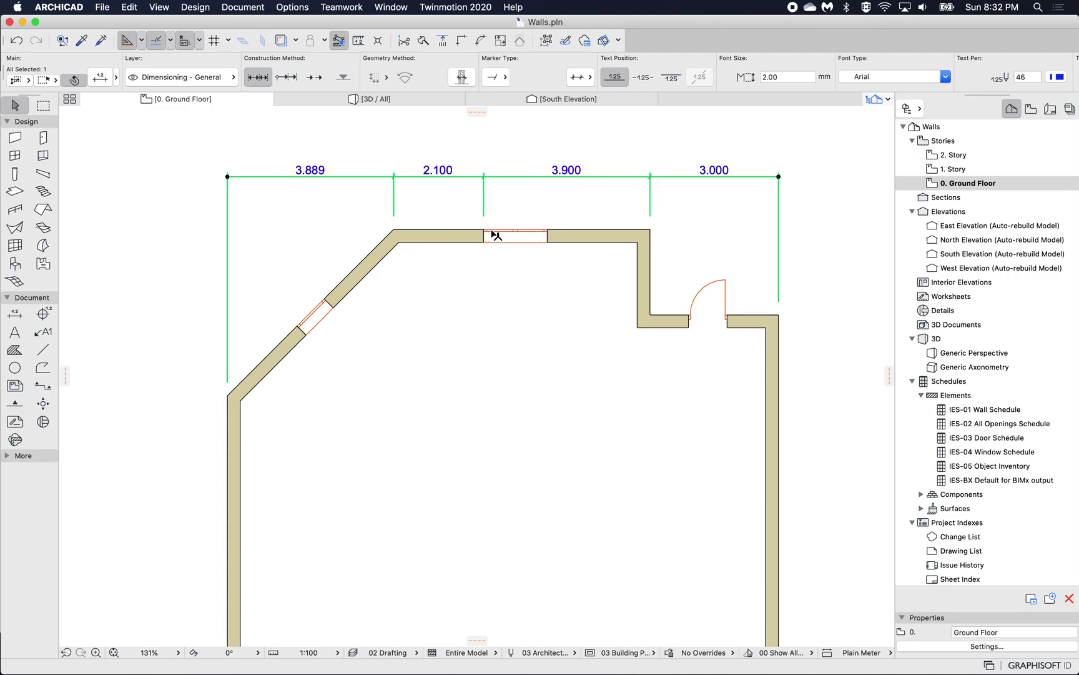
click(548, 234)
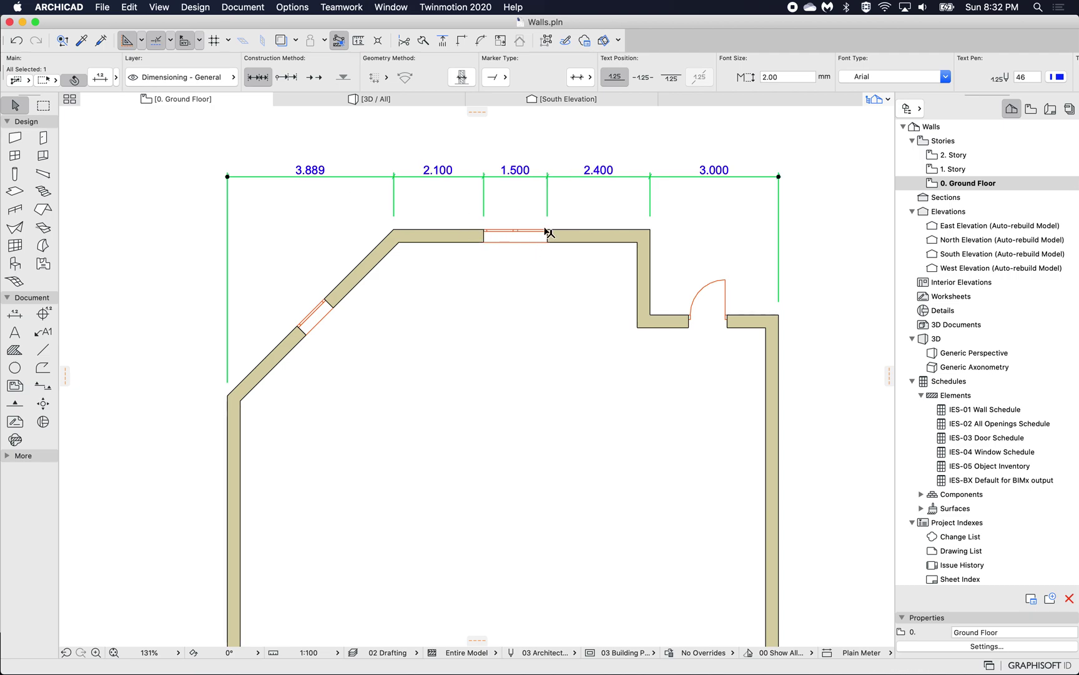
click(433, 207)
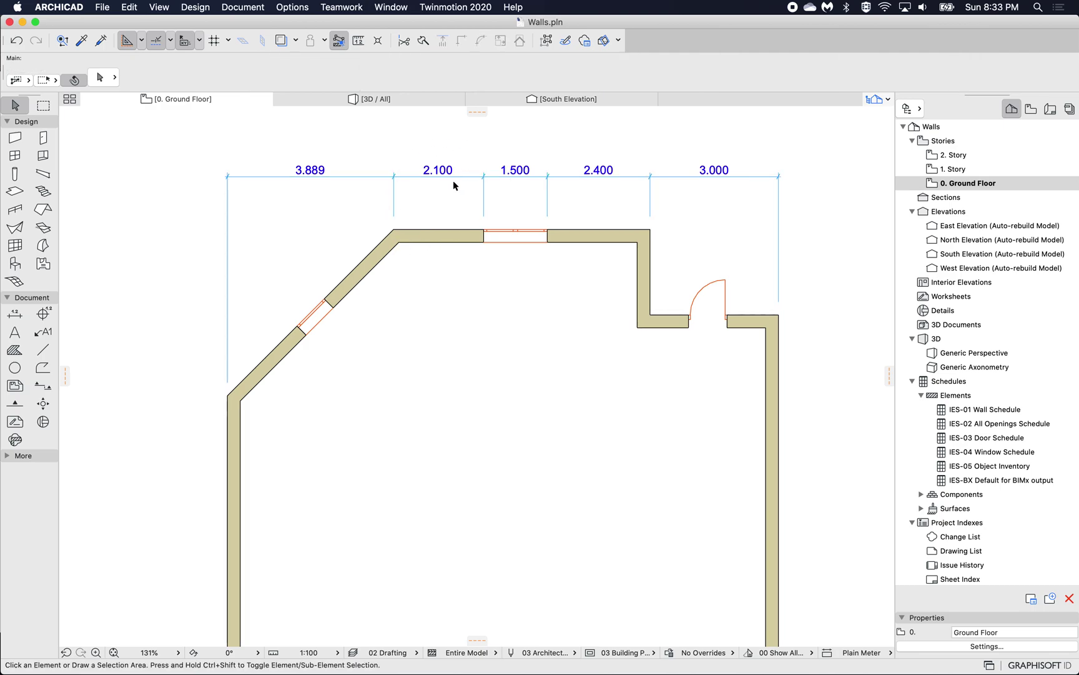
Step: Trim the 2.100, 1.500 and 2.400 segments out of the top chain
click(420, 176)
super+click(523, 179)
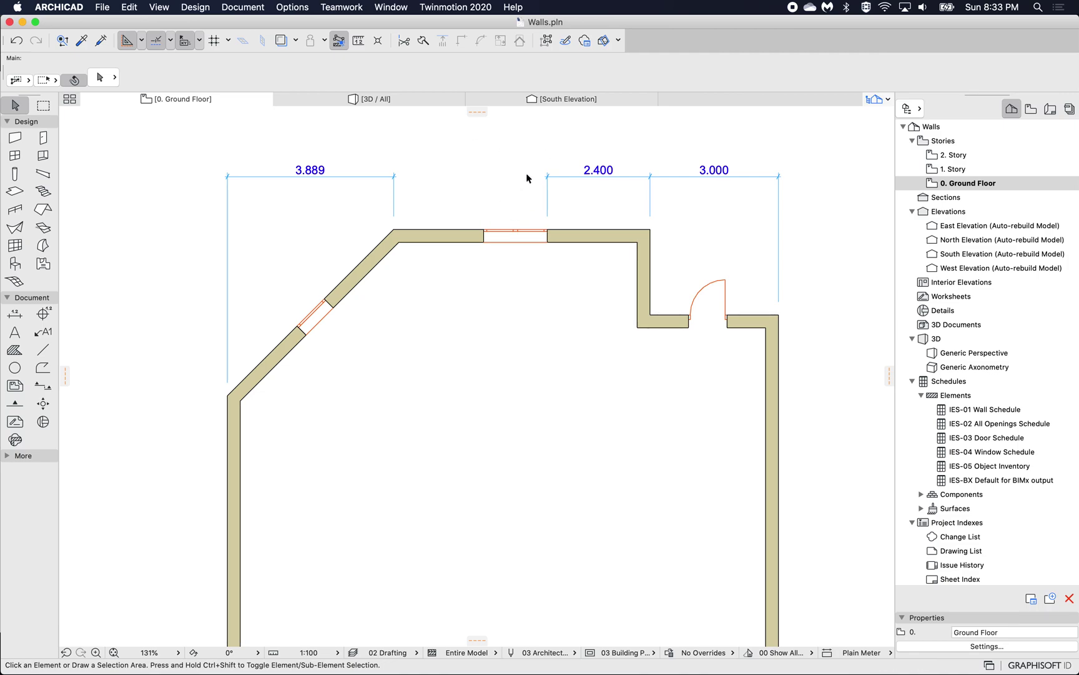
scroll(461, 171, up, 1)
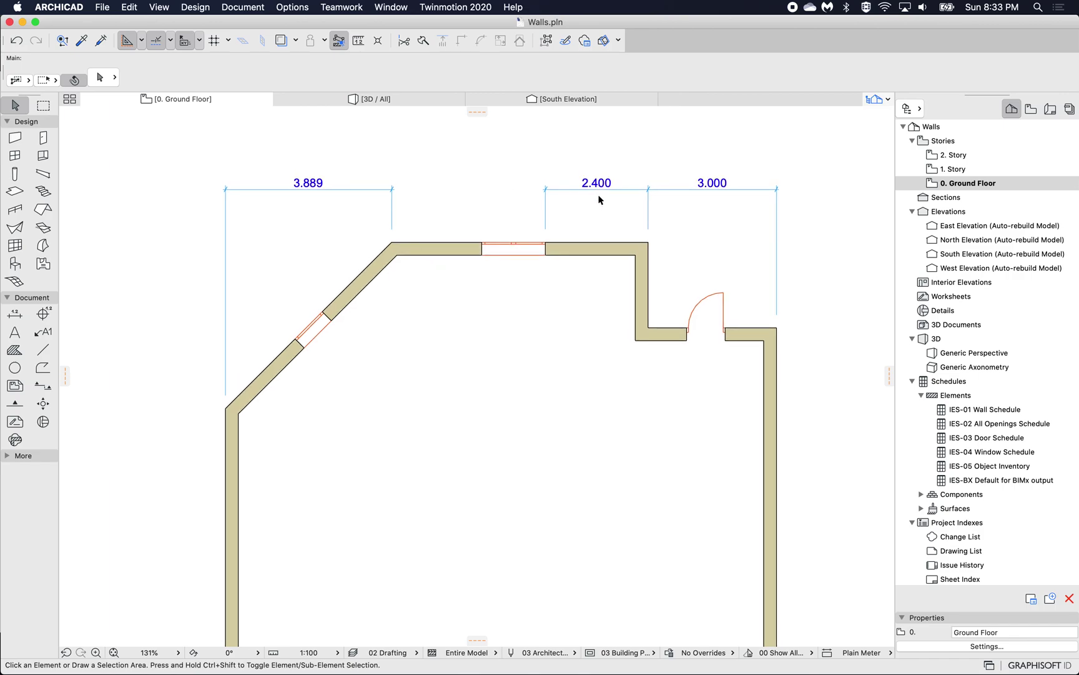
click(568, 201)
key(Delete)
Step: Raise the 3.889 dimension line higher and merge the 3.000 dimension into its chain
click(365, 189)
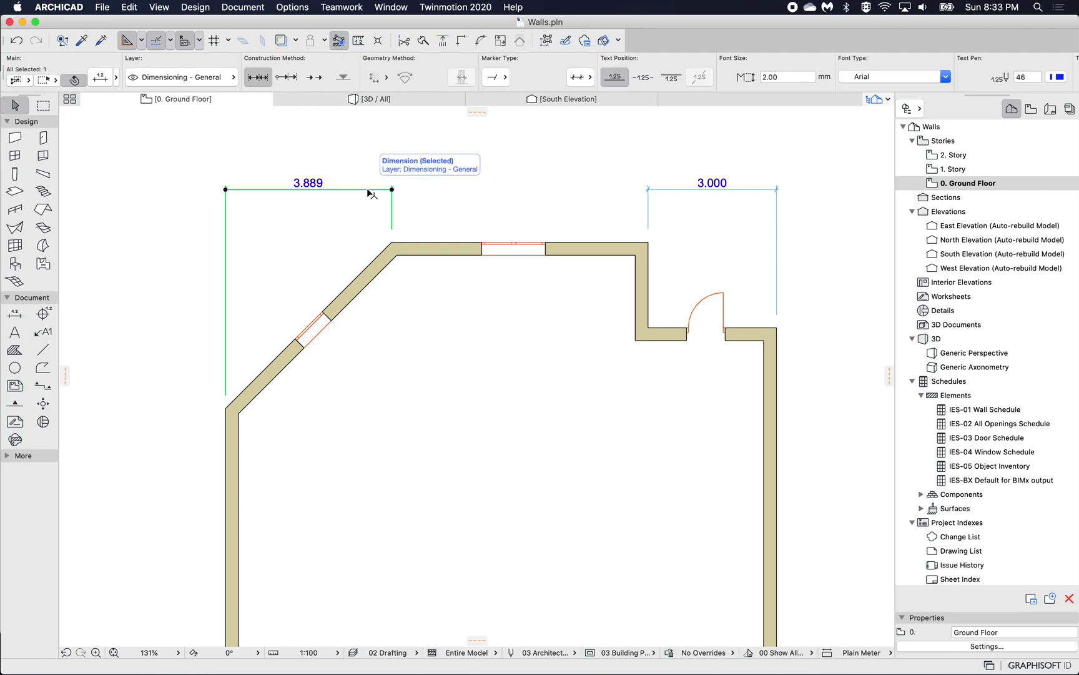
click(369, 189)
click(435, 242)
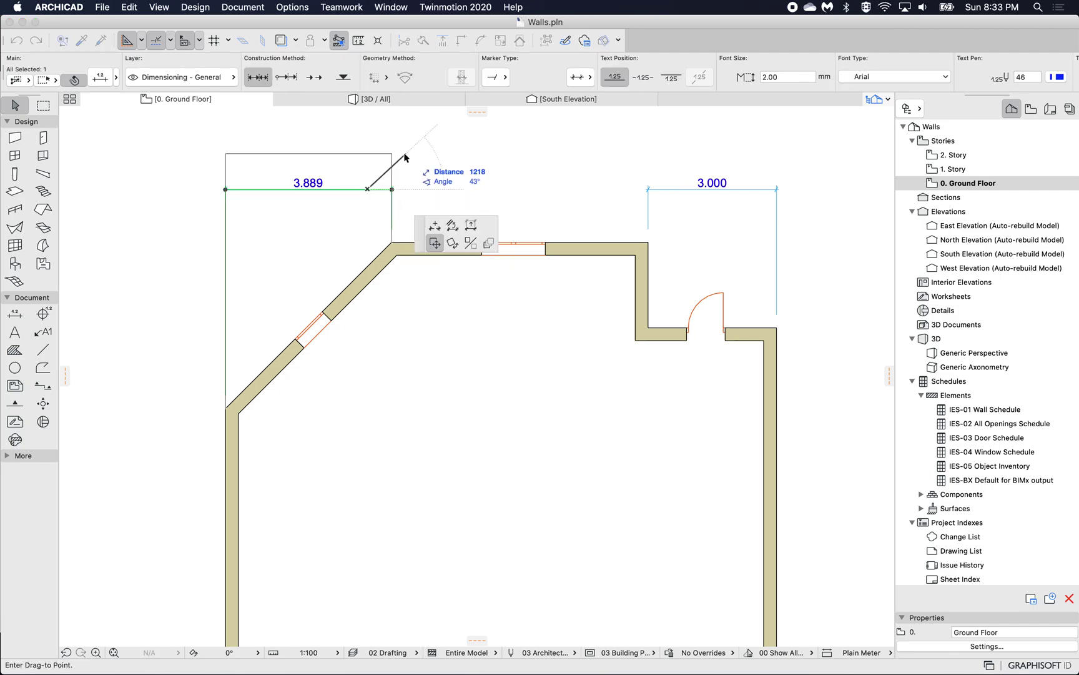
click(368, 133)
scroll(445, 183, up, 3)
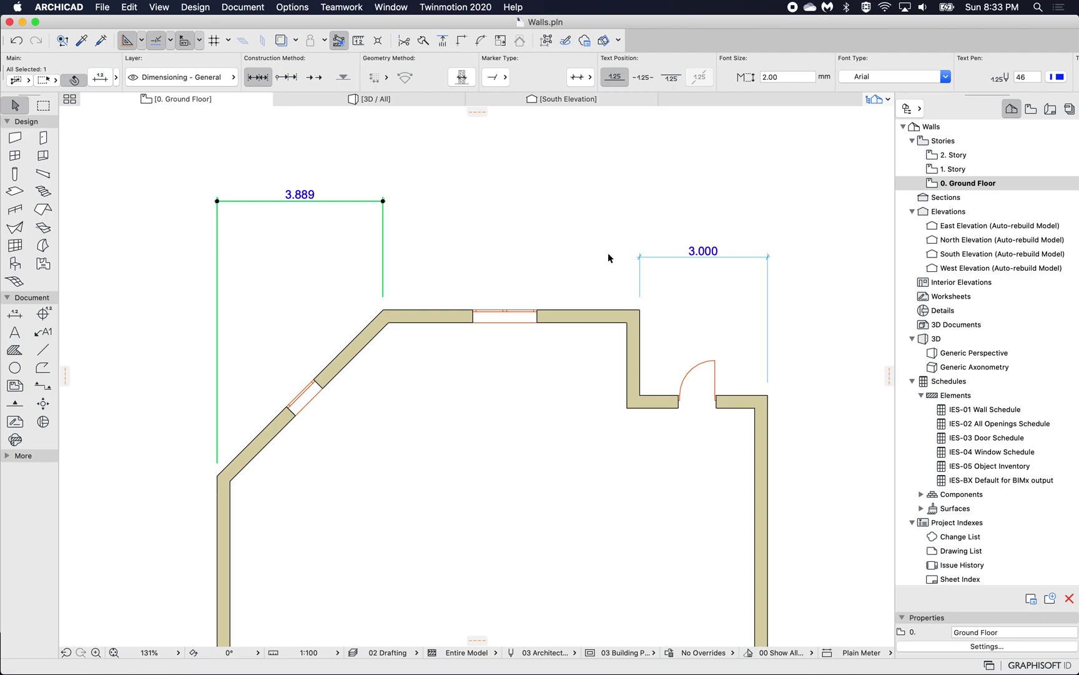
click(668, 260)
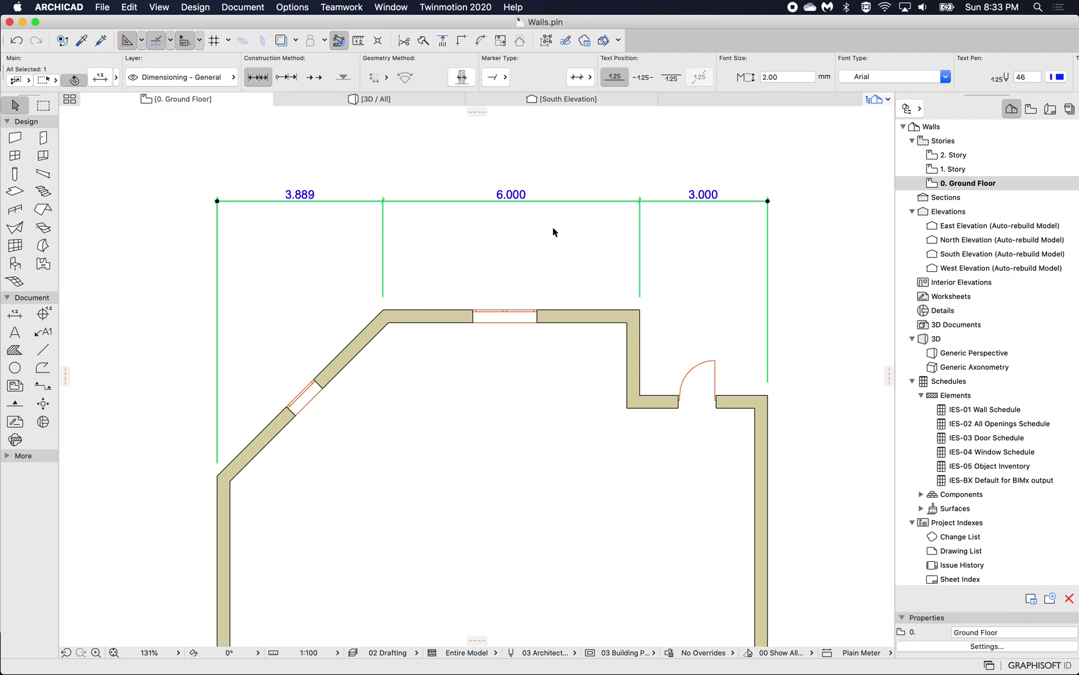
click(454, 202)
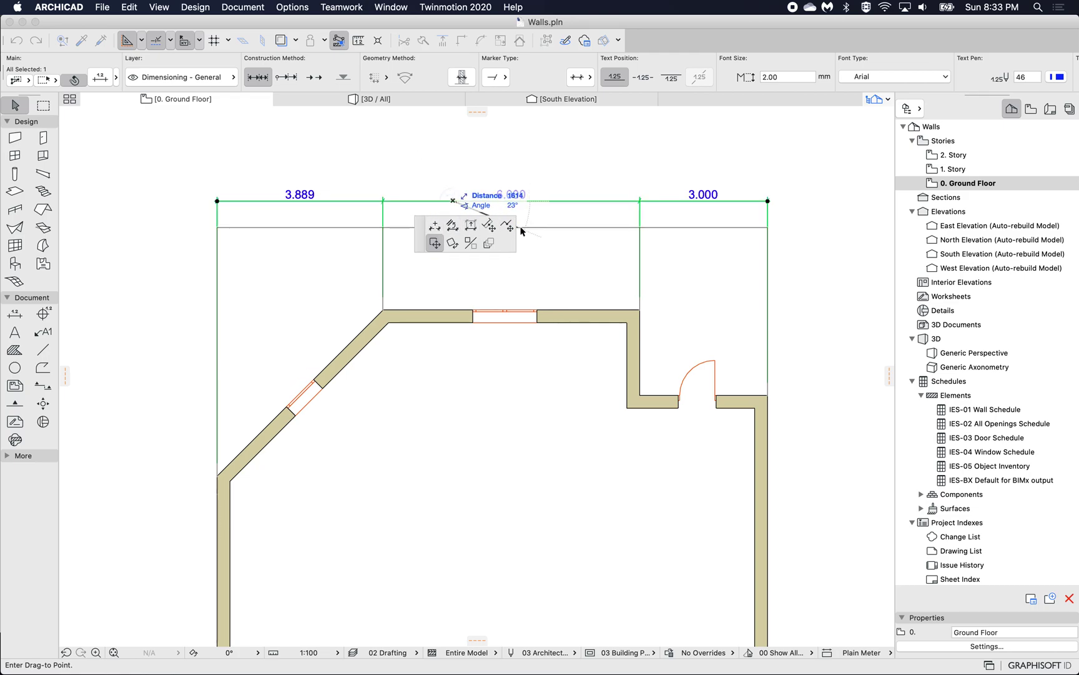
Step: Insert dimension points at the top window's right and left edges to split the chain
click(436, 227)
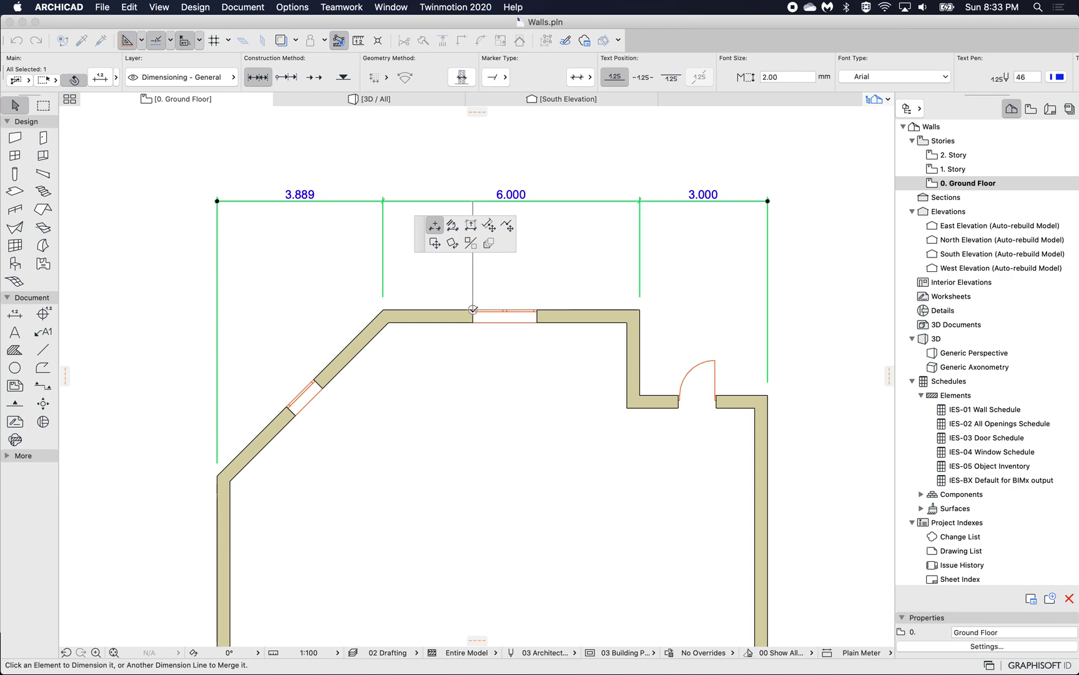
click(537, 310)
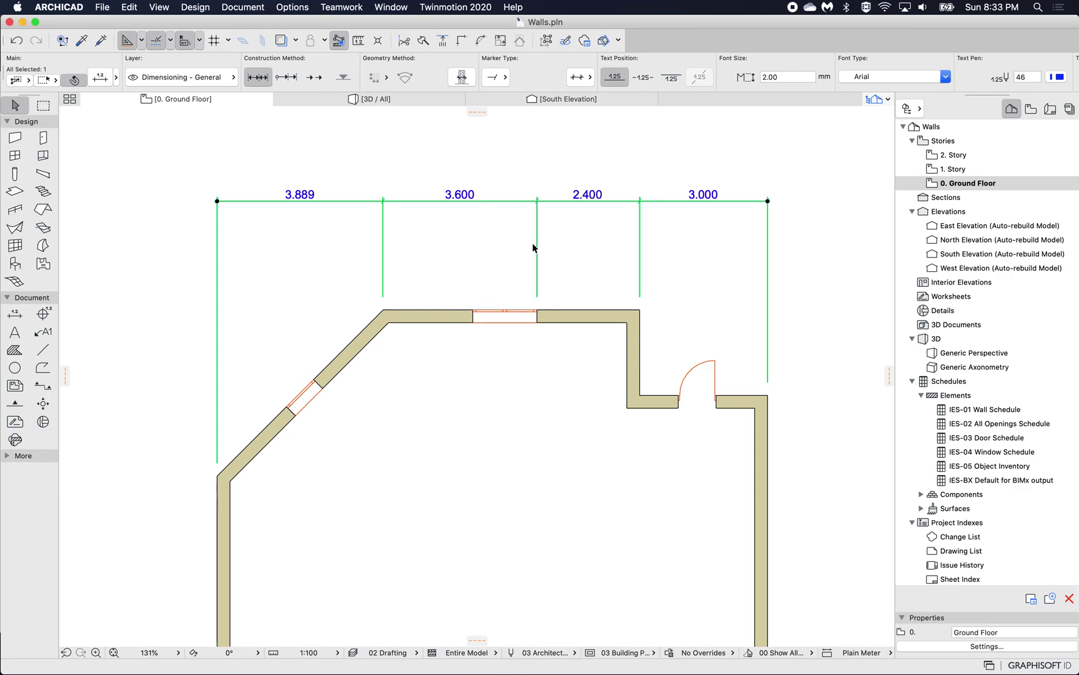
click(523, 201)
click(473, 201)
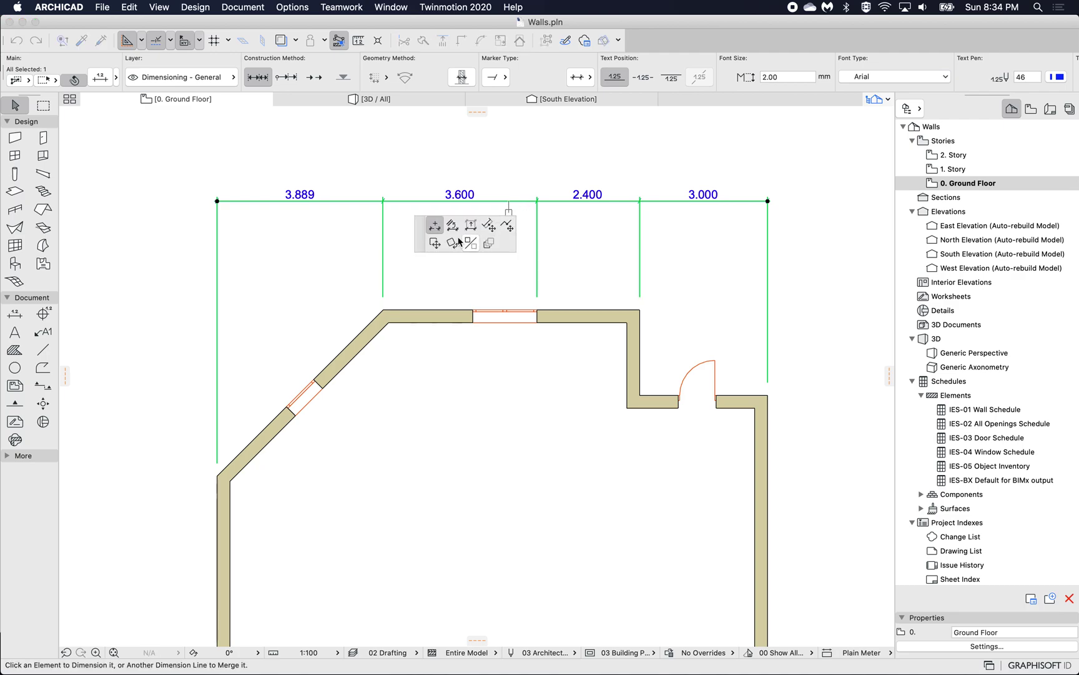
click(473, 310)
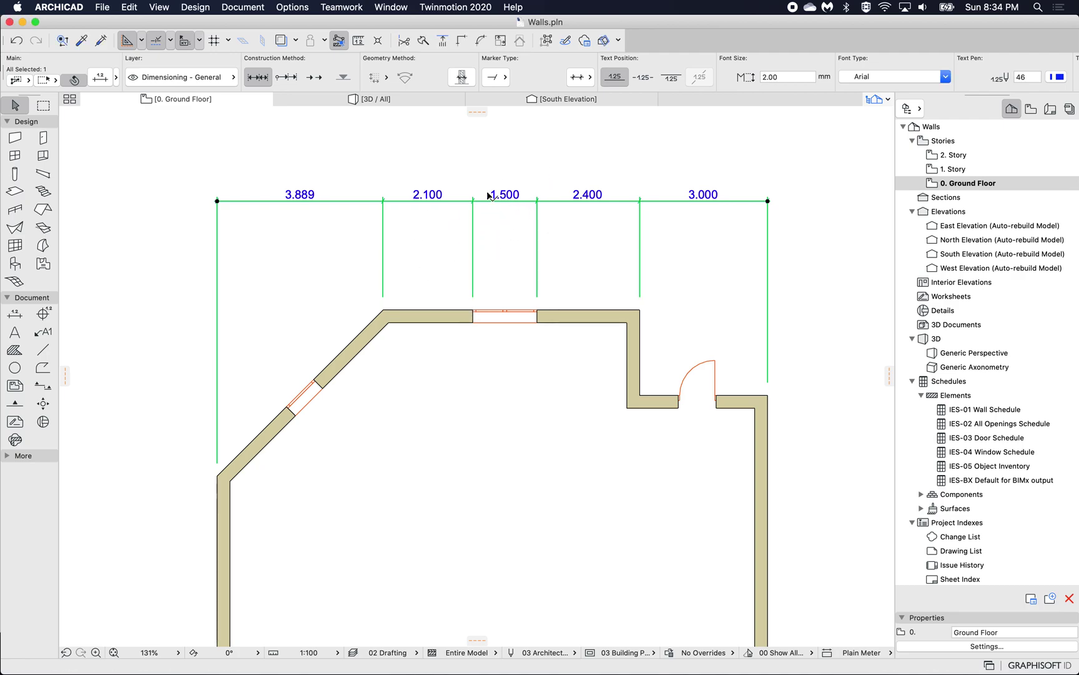
click(448, 201)
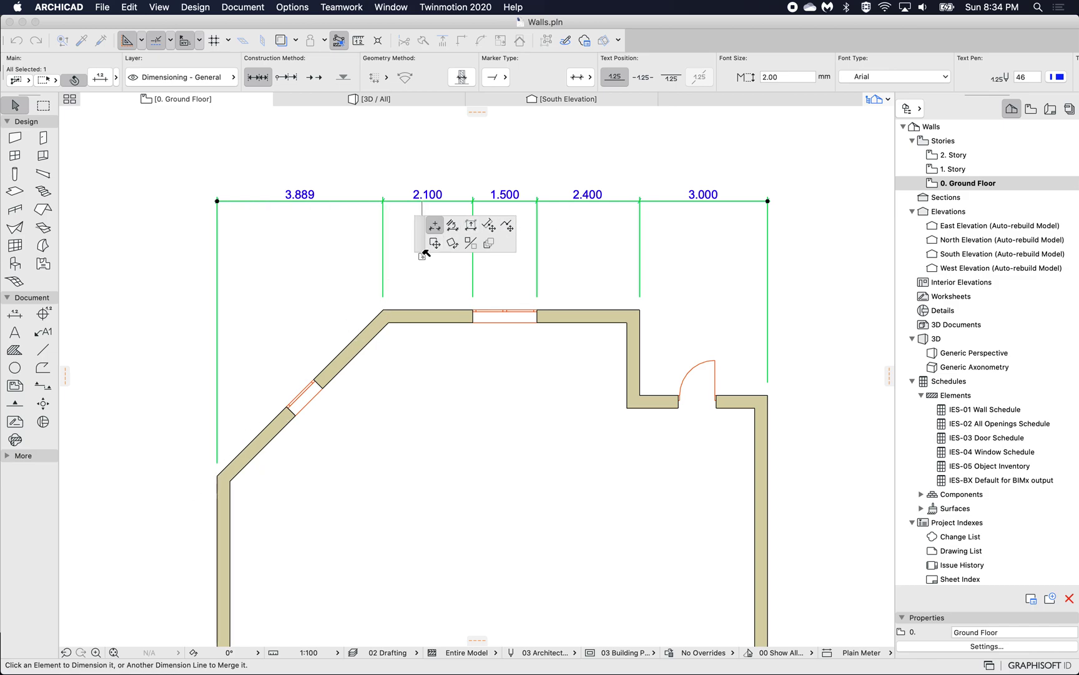
Step: Align the chain parallel to the angled wall, offset it outward, and trim its 1.485 segment
click(454, 226)
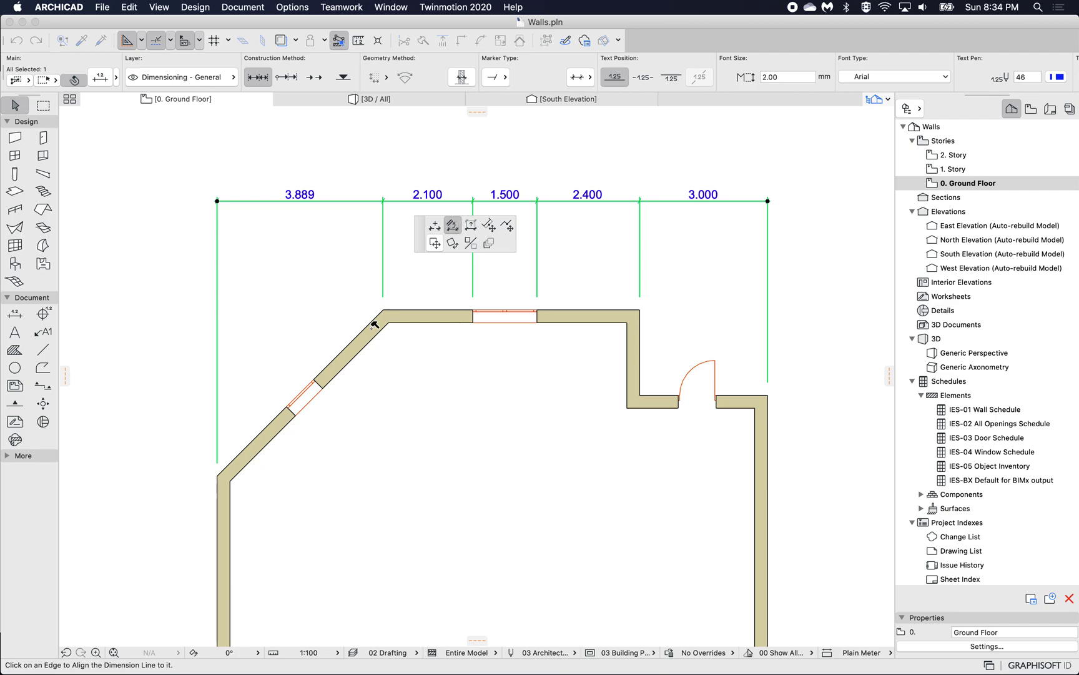
click(340, 351)
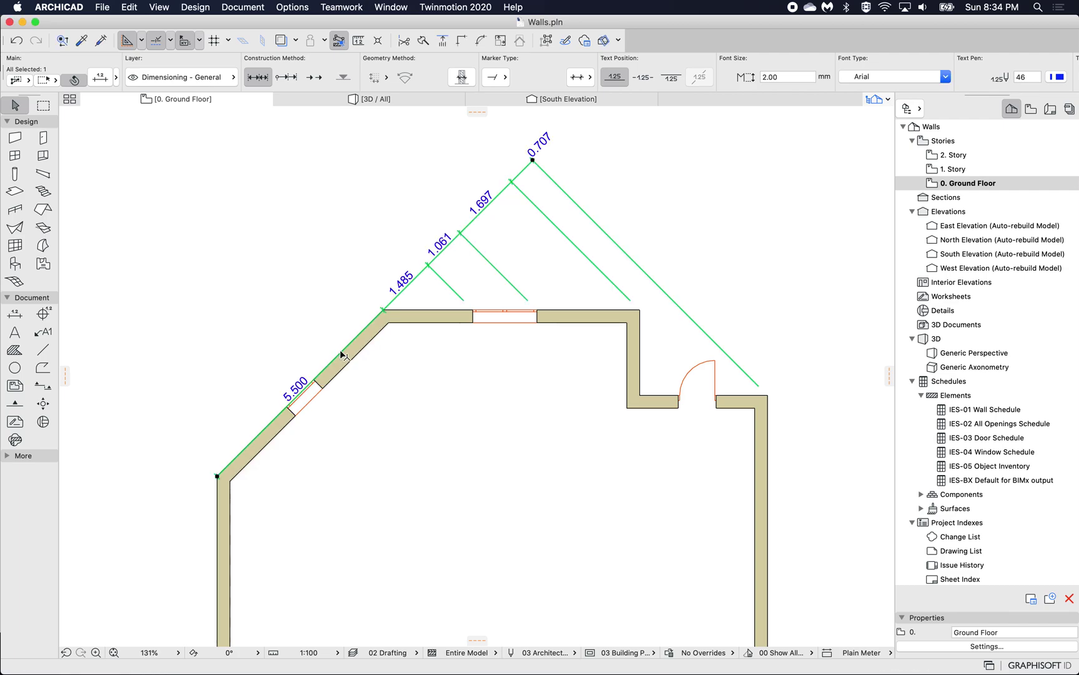
click(421, 274)
click(434, 244)
click(284, 299)
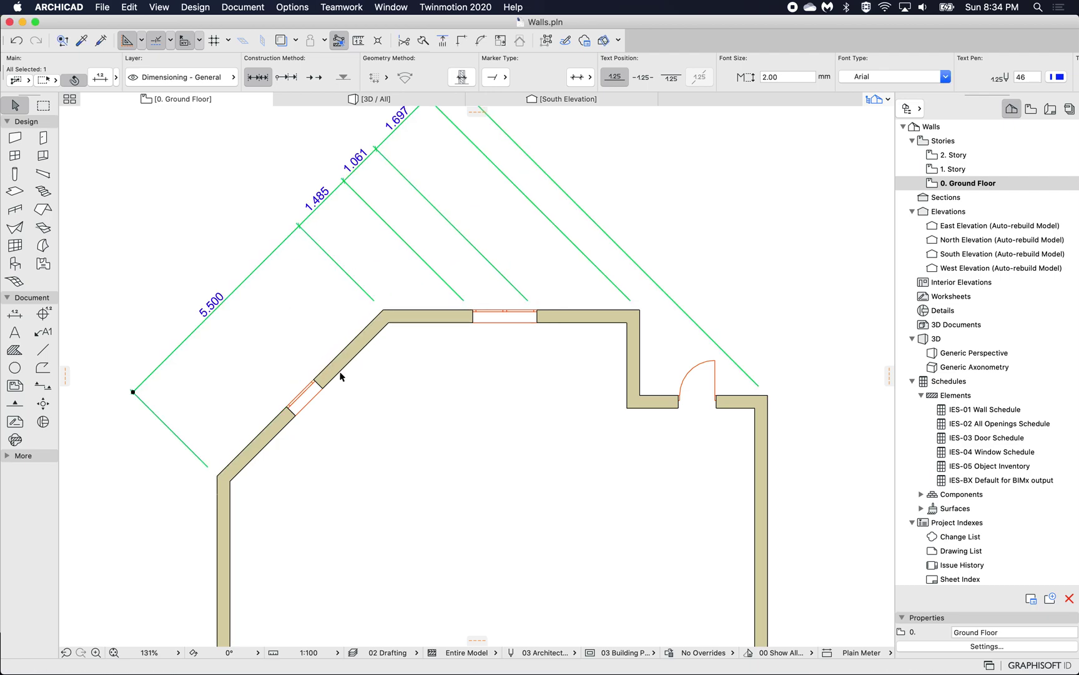
scroll(306, 371, up, 2)
click(302, 284)
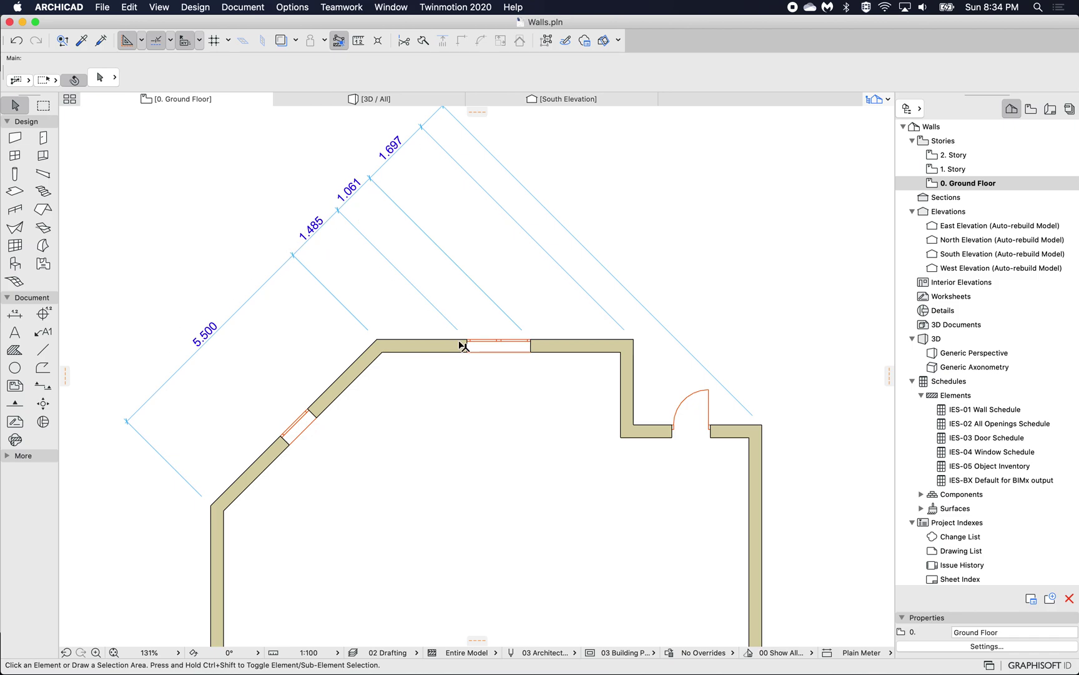
super+click(301, 252)
Step: Undo the trim, split the chain after 5.500, and align the rest horizontally along the top wall
key(super+z)
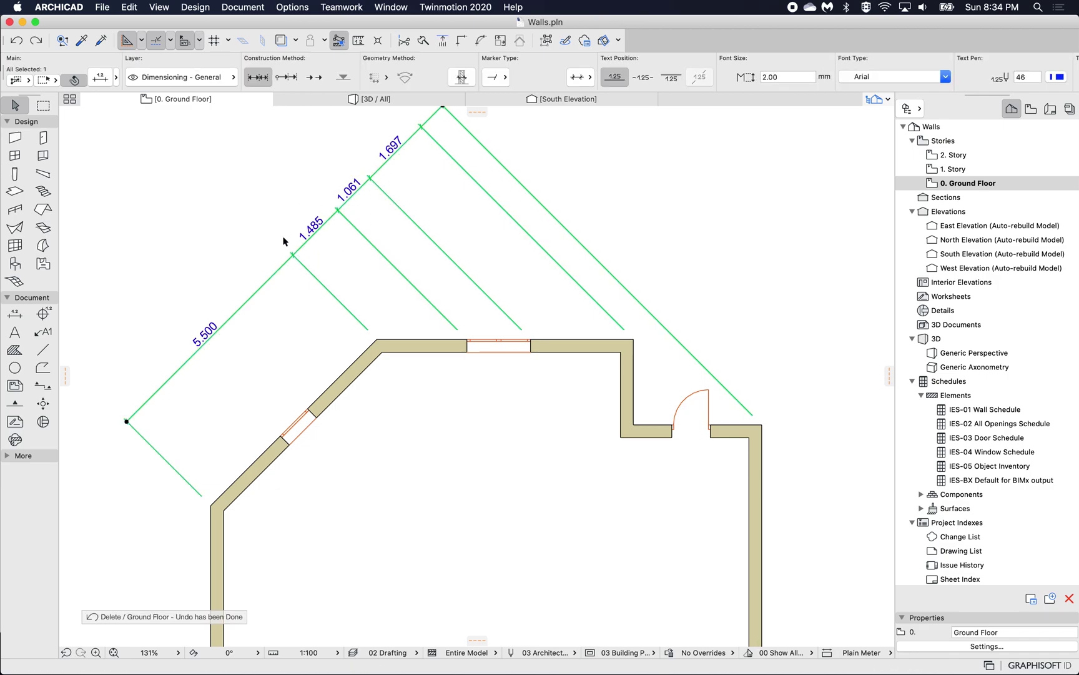
click(293, 256)
click(292, 255)
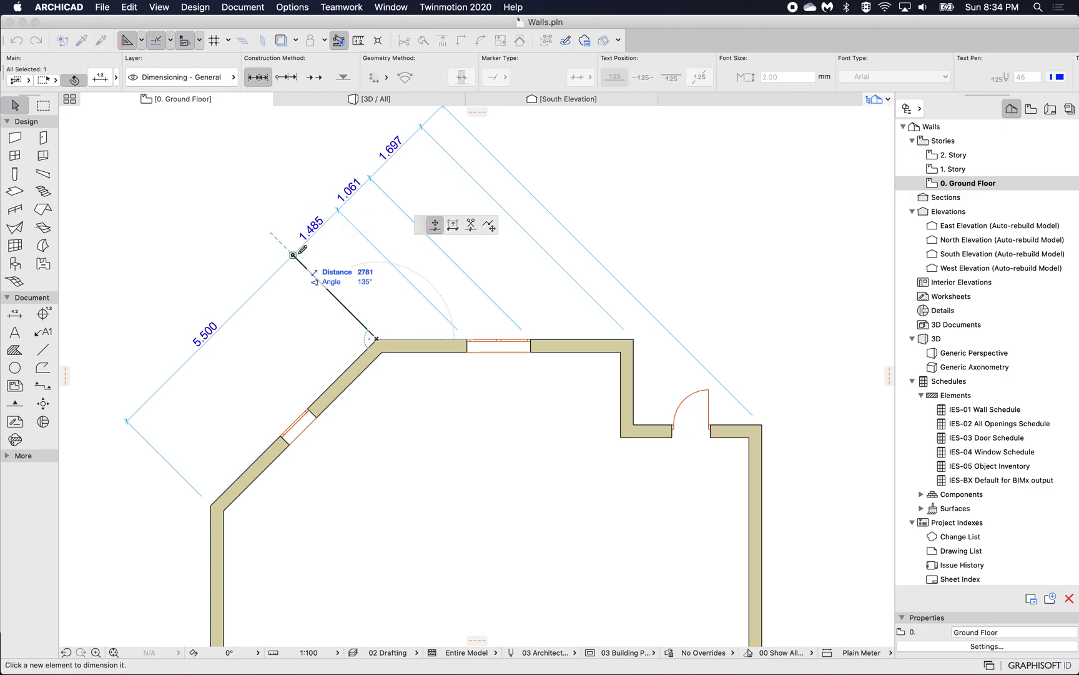
click(471, 225)
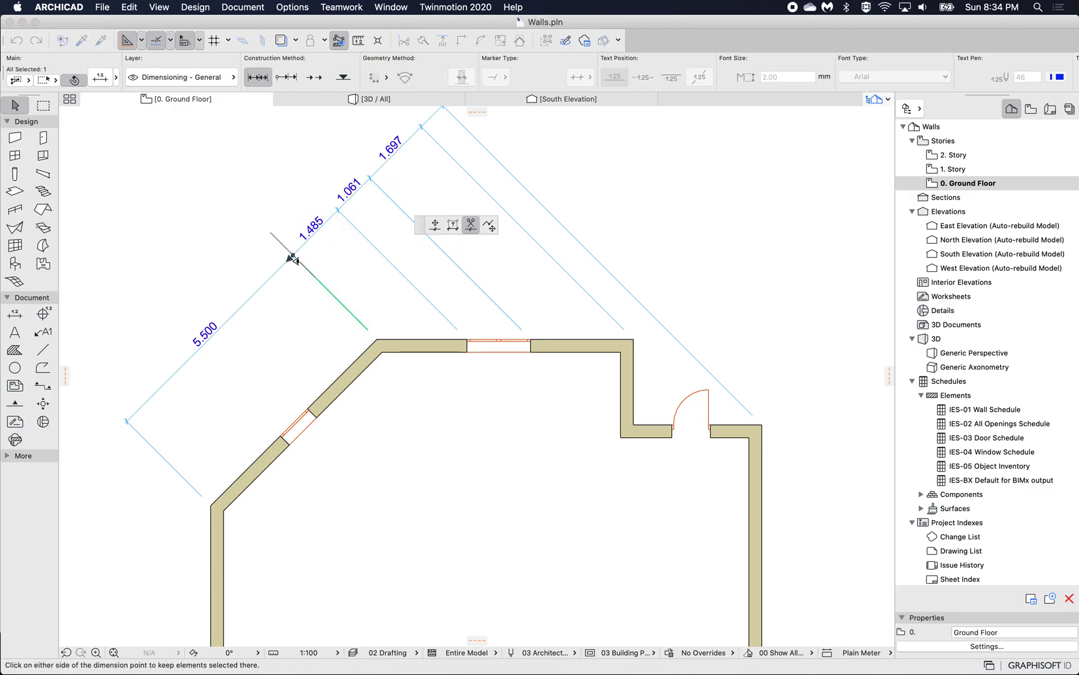
click(325, 235)
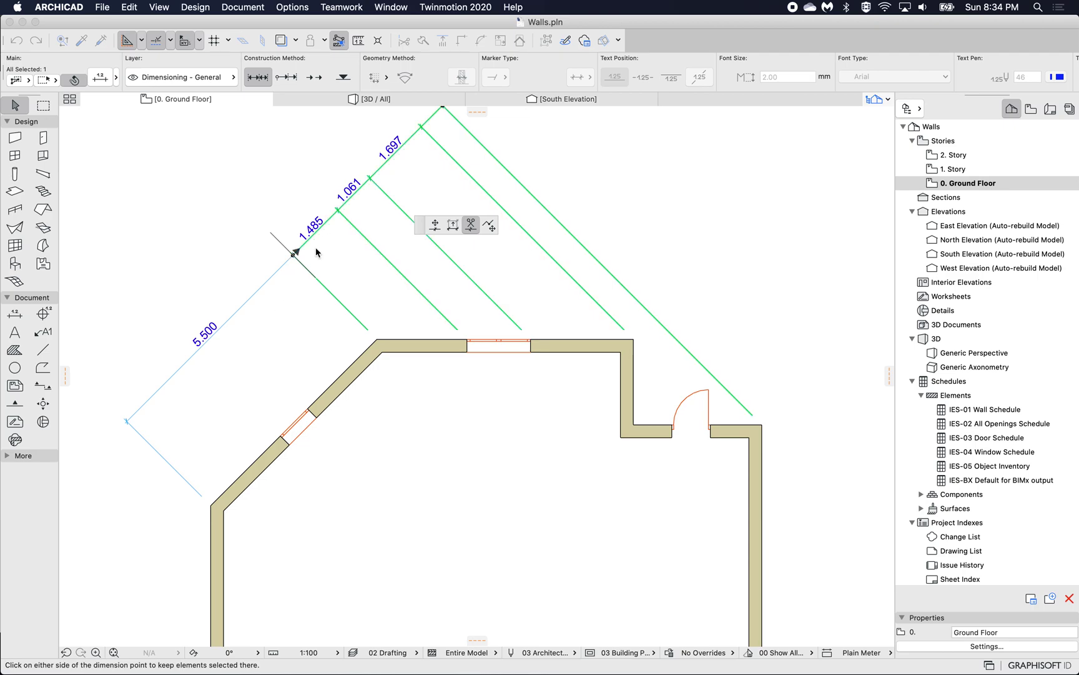
click(332, 217)
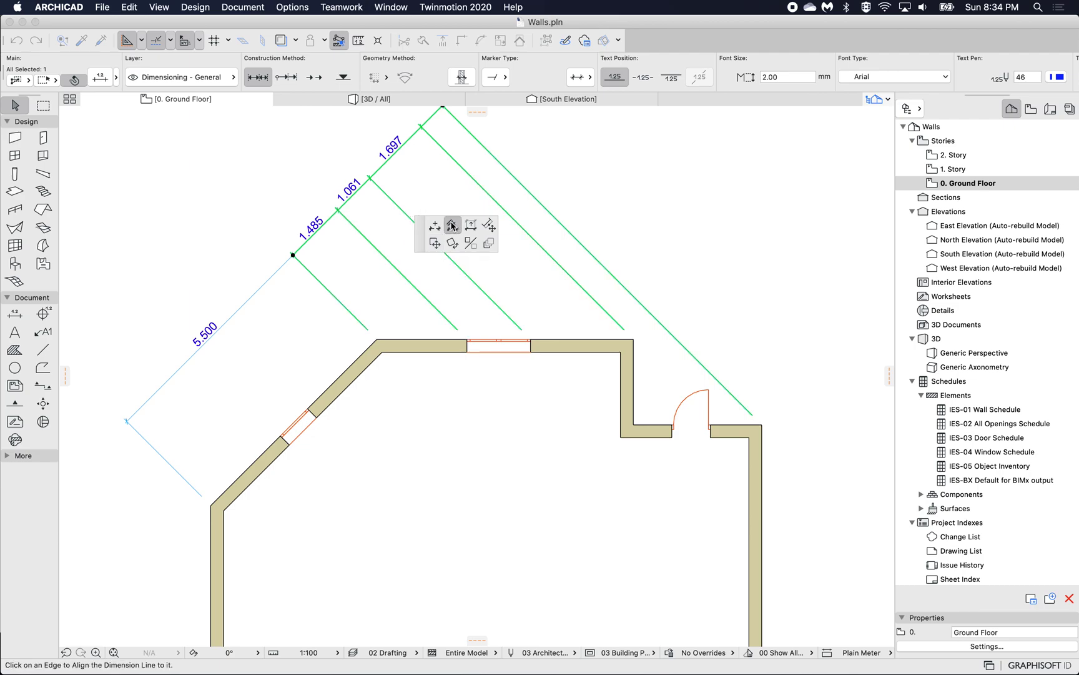
click(432, 342)
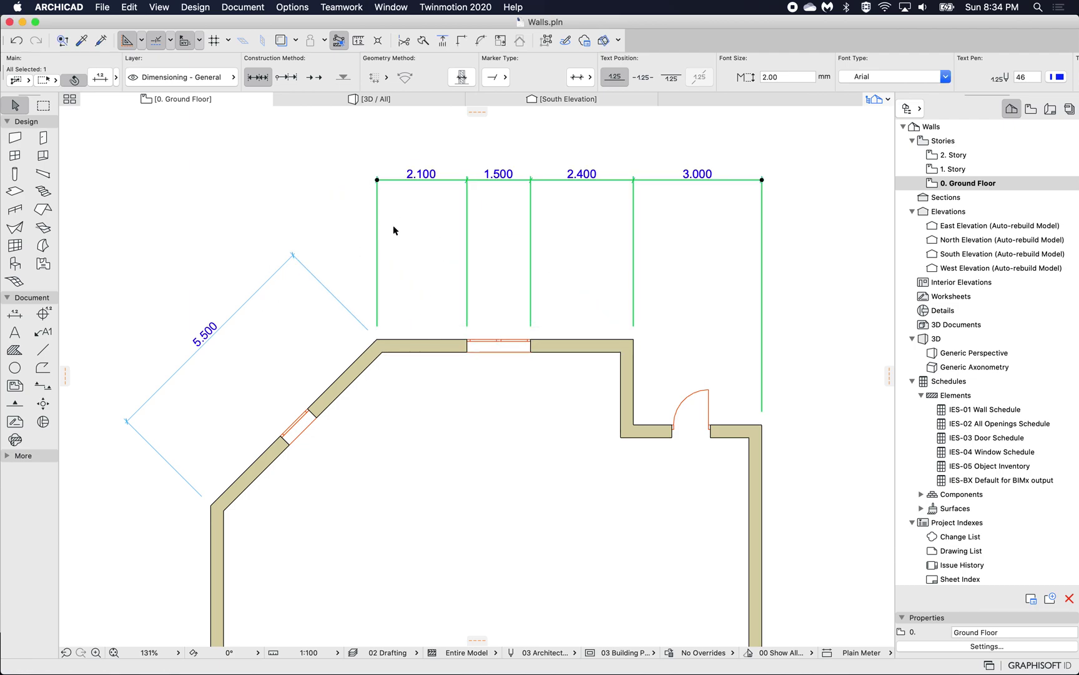
Step: Shorten the chain's witness lines above the walls, stretch one toward the wall, then undo the split
click(550, 183)
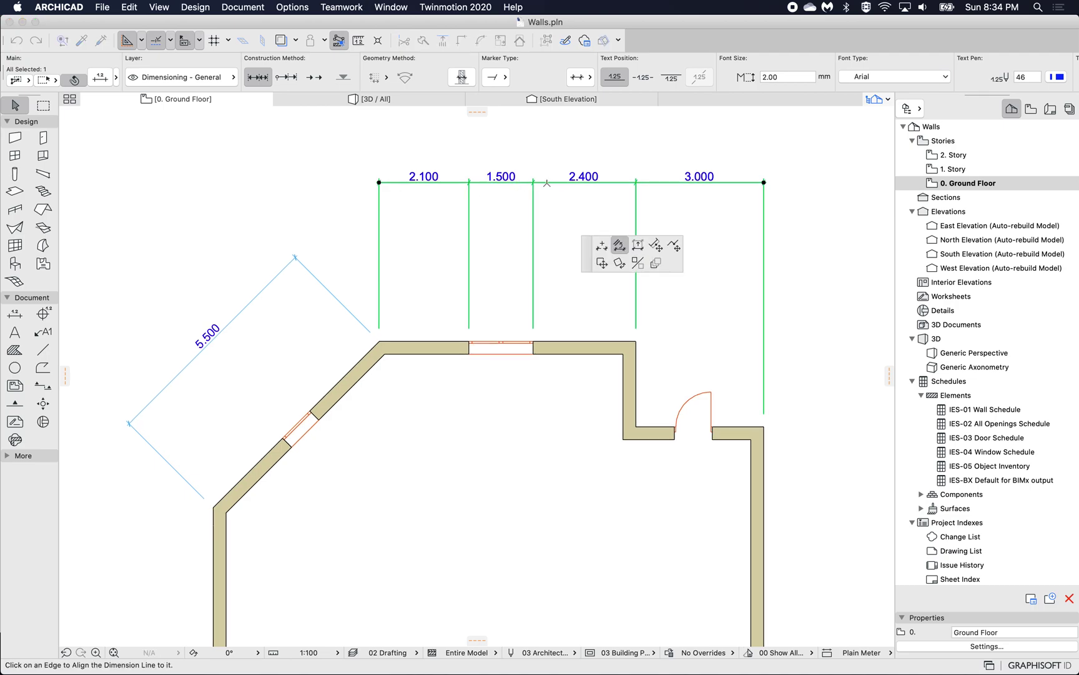
click(470, 230)
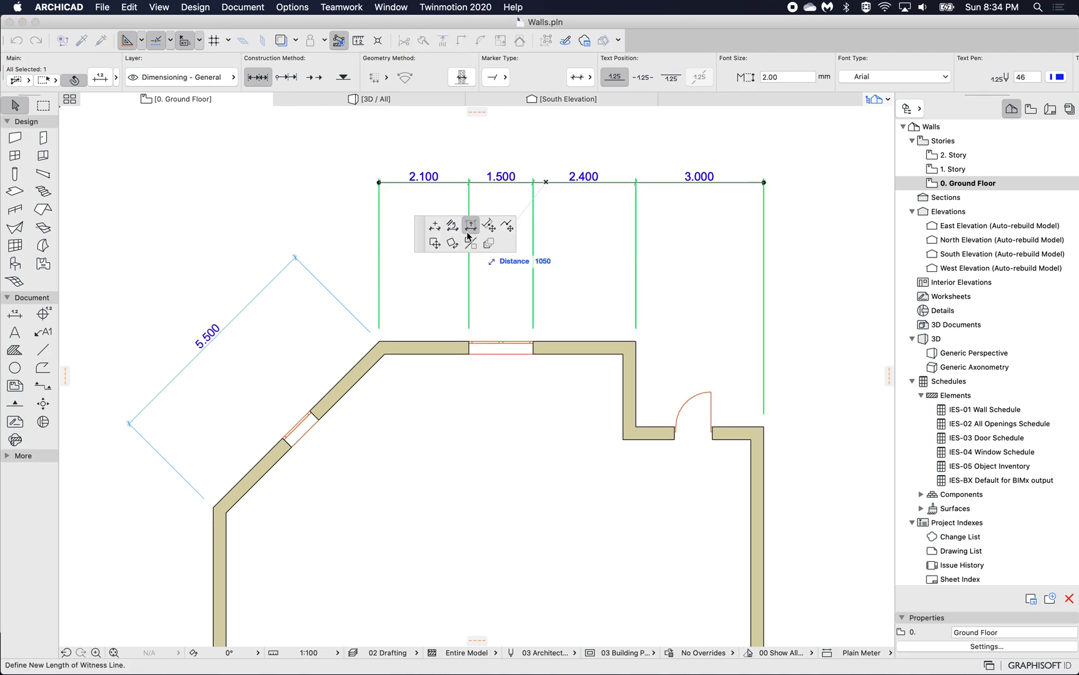
click(575, 276)
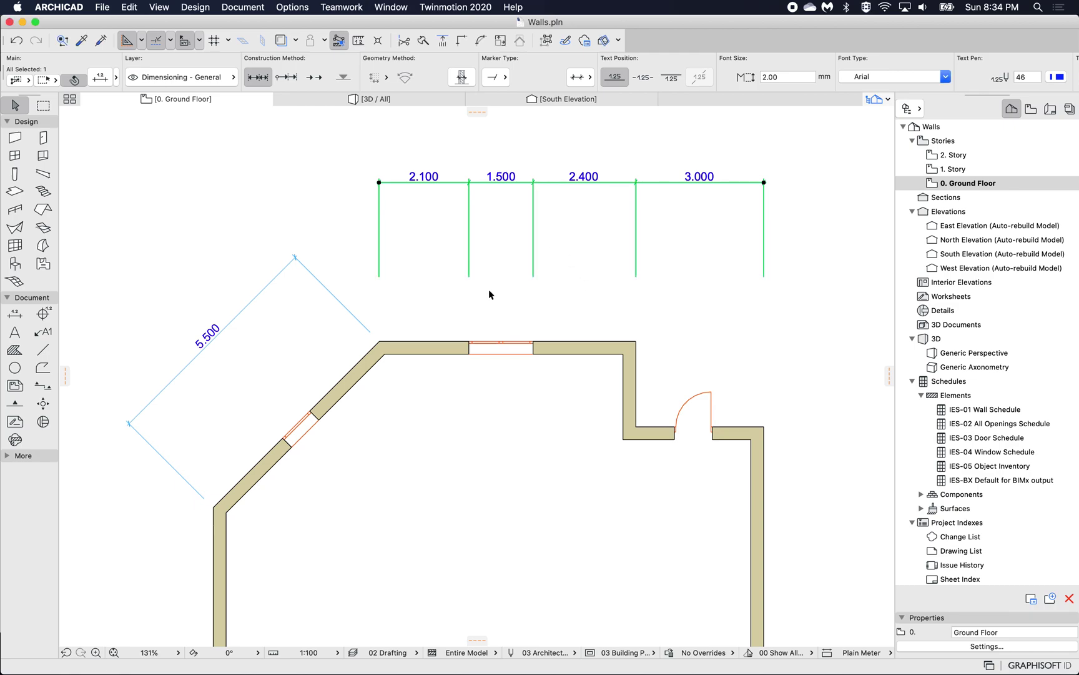
click(553, 183)
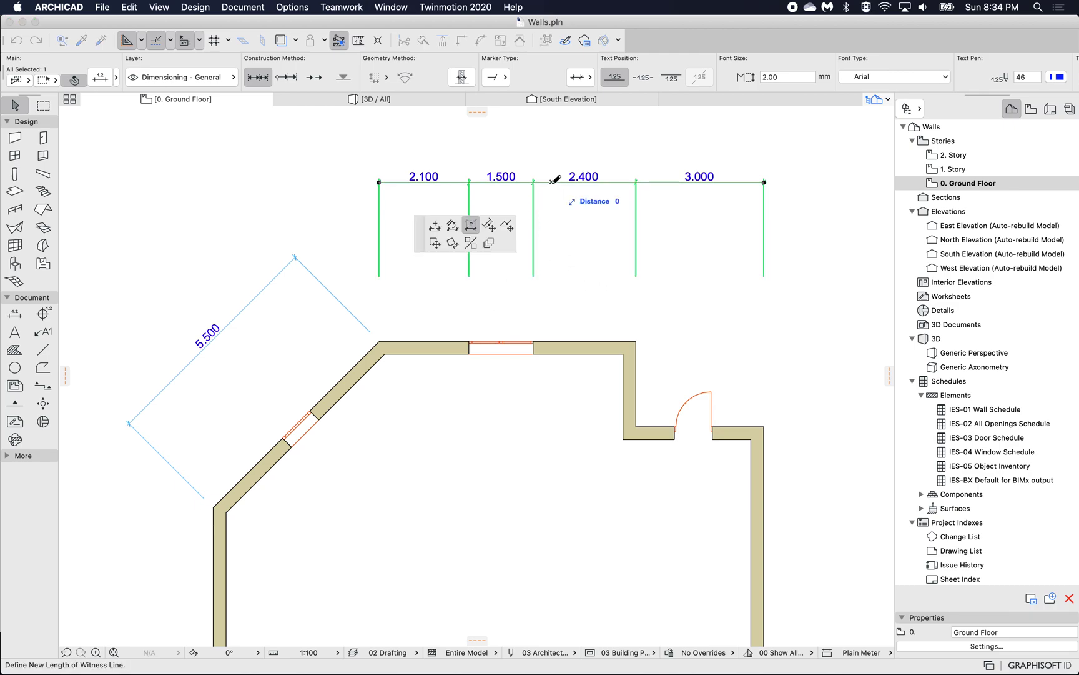
click(491, 229)
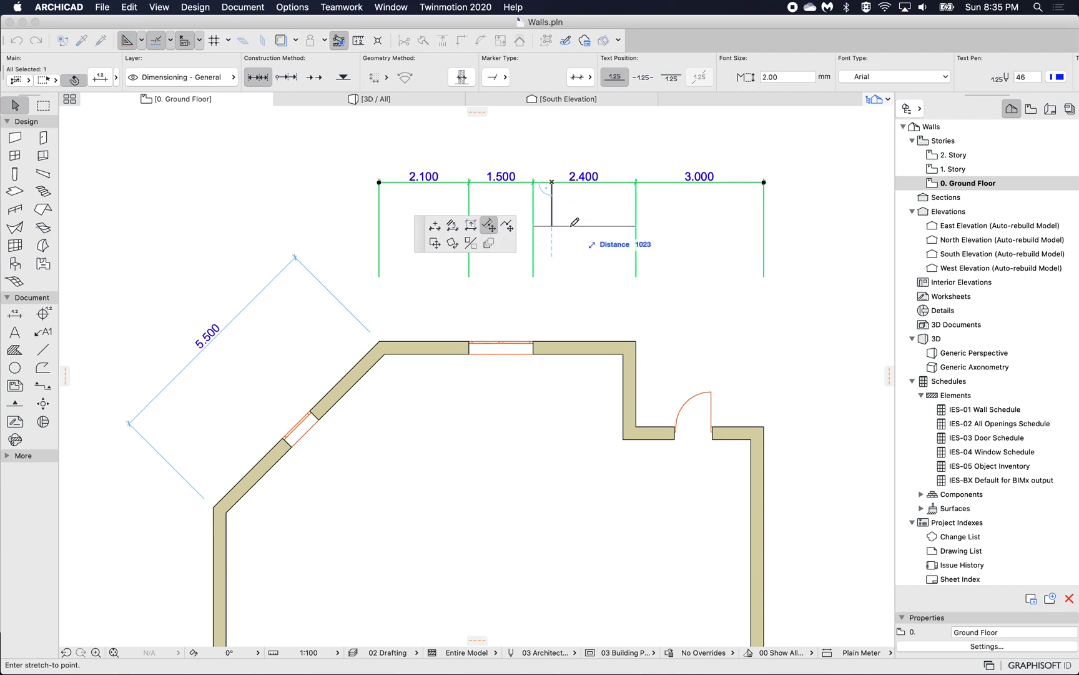
click(570, 227)
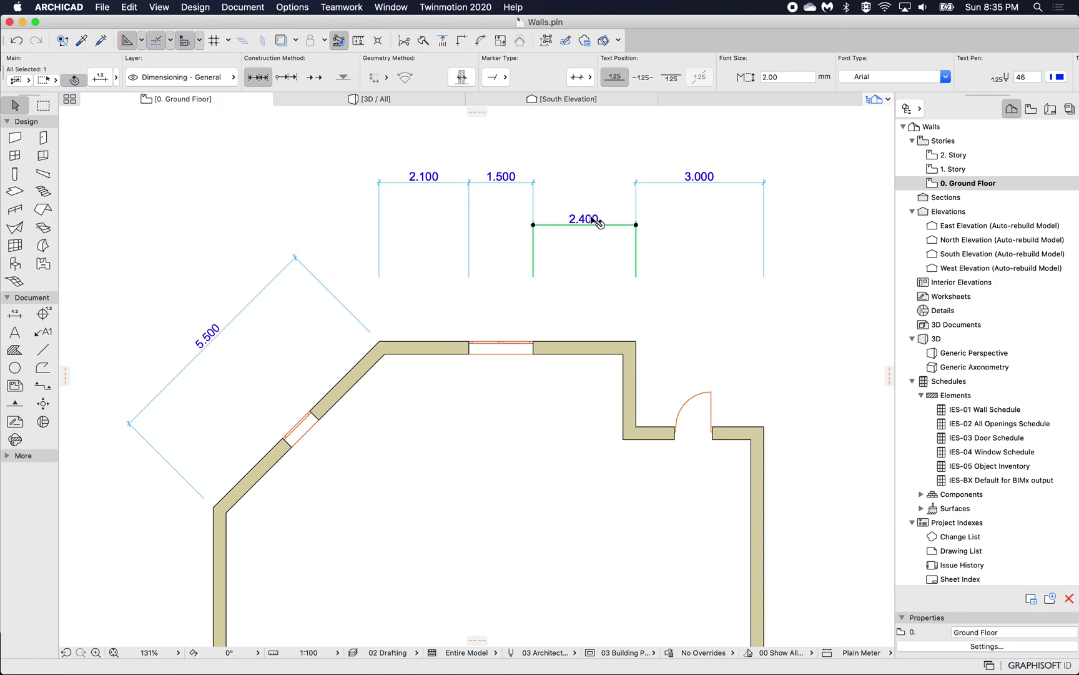
key(super+z)
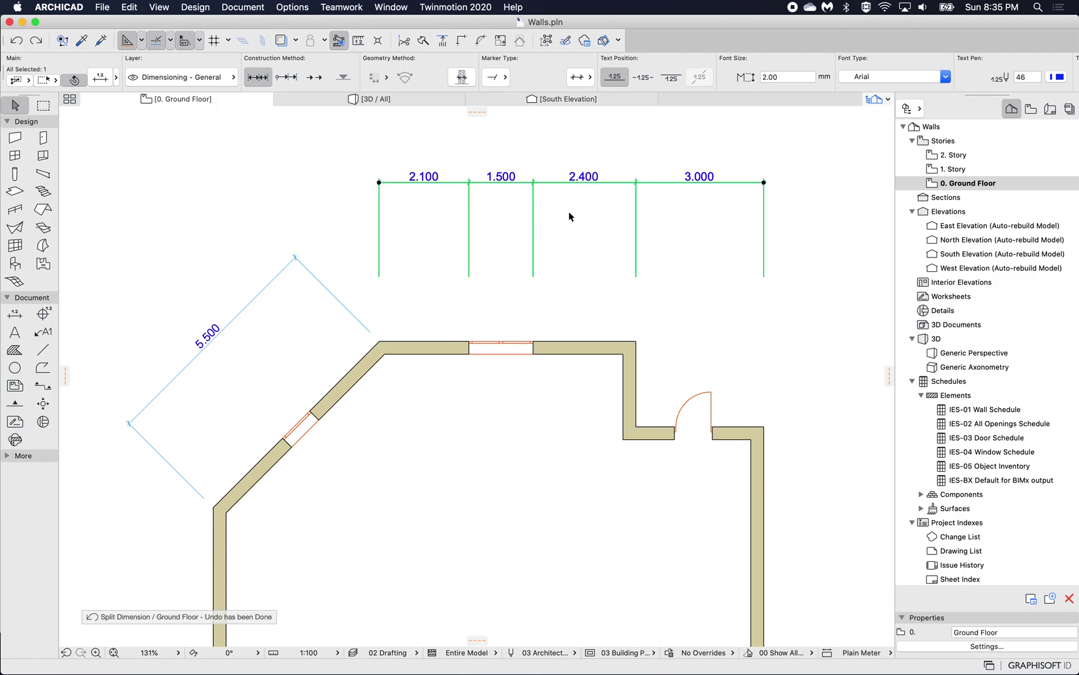
Step: Try moving the first three dimensions lower, then undo and cancel that split
click(548, 181)
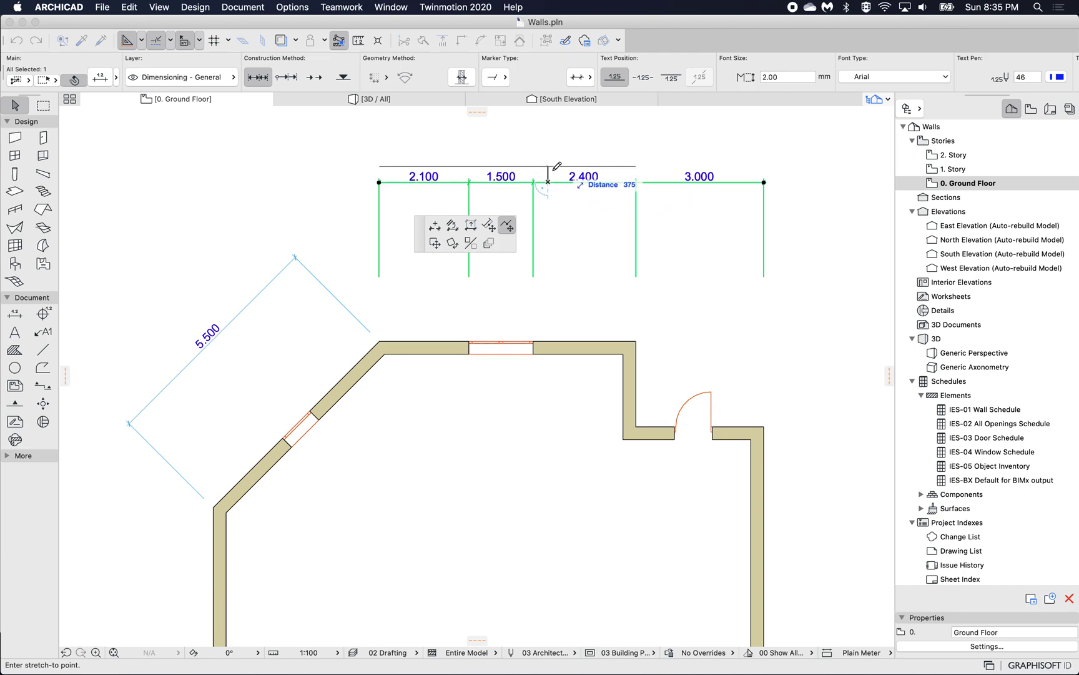
click(562, 218)
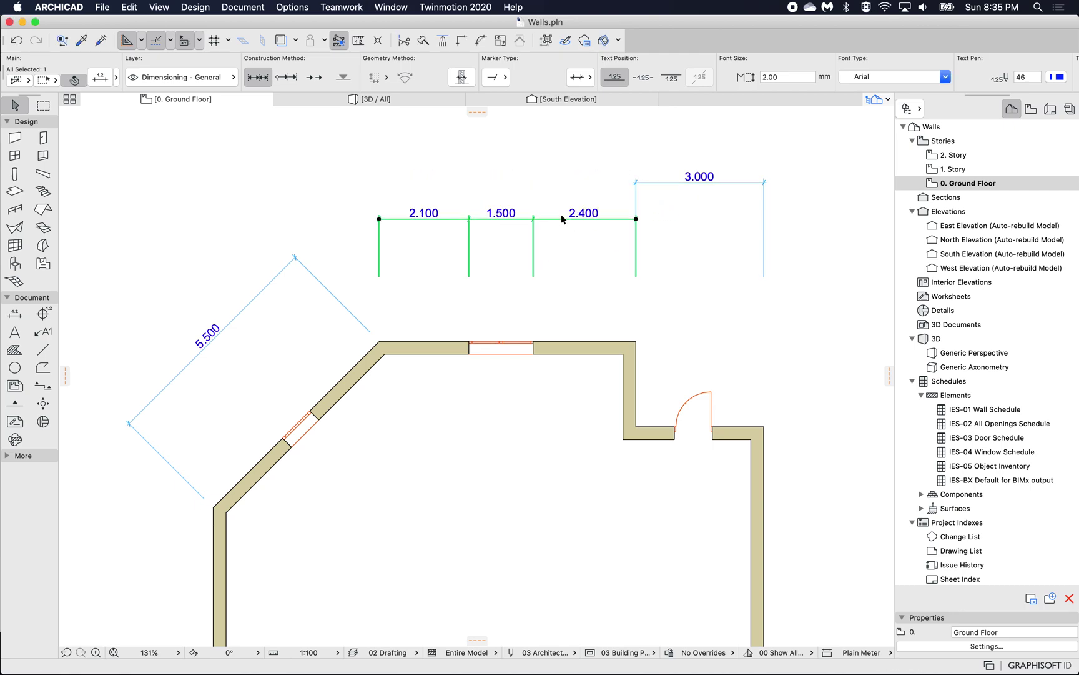
key(super+z)
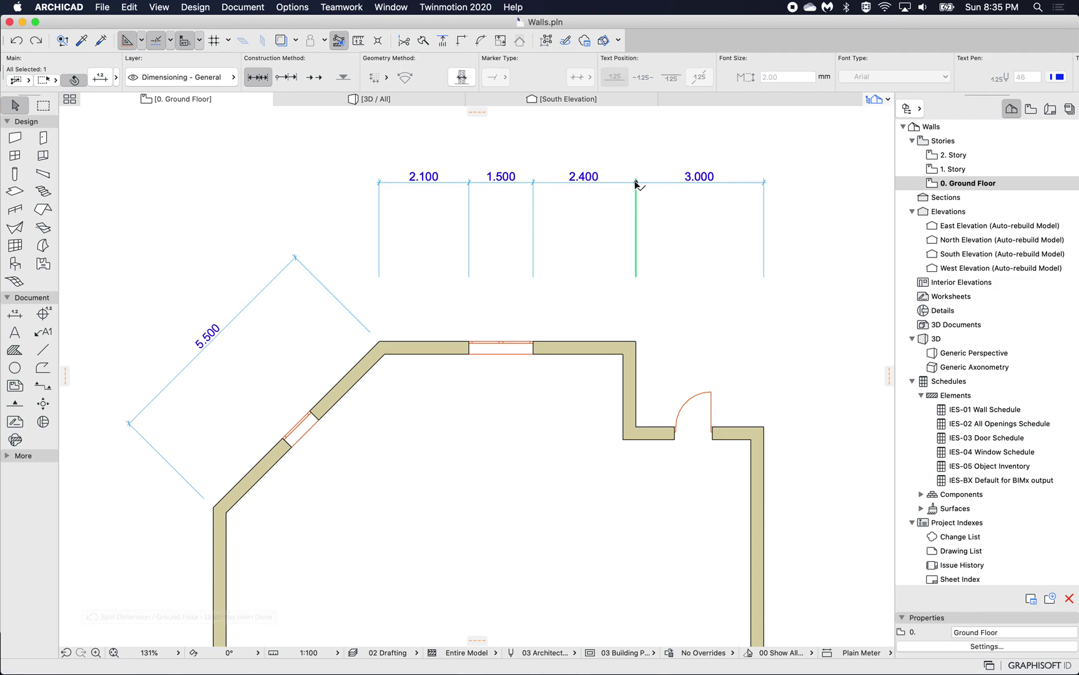
click(636, 183)
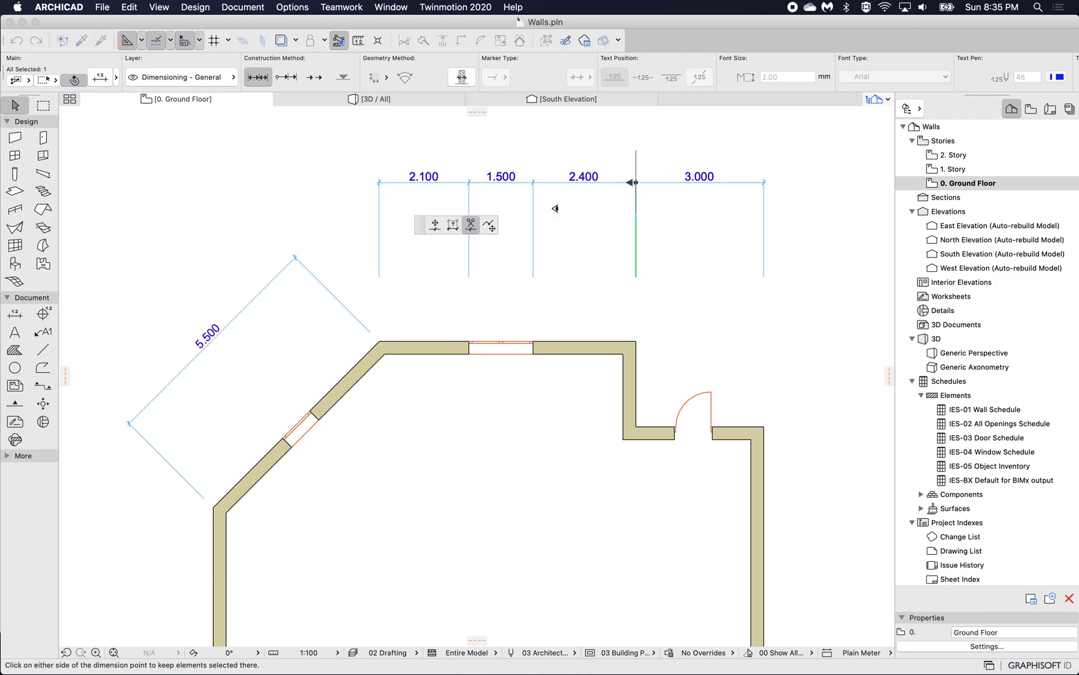
right_click(493, 272)
click(518, 301)
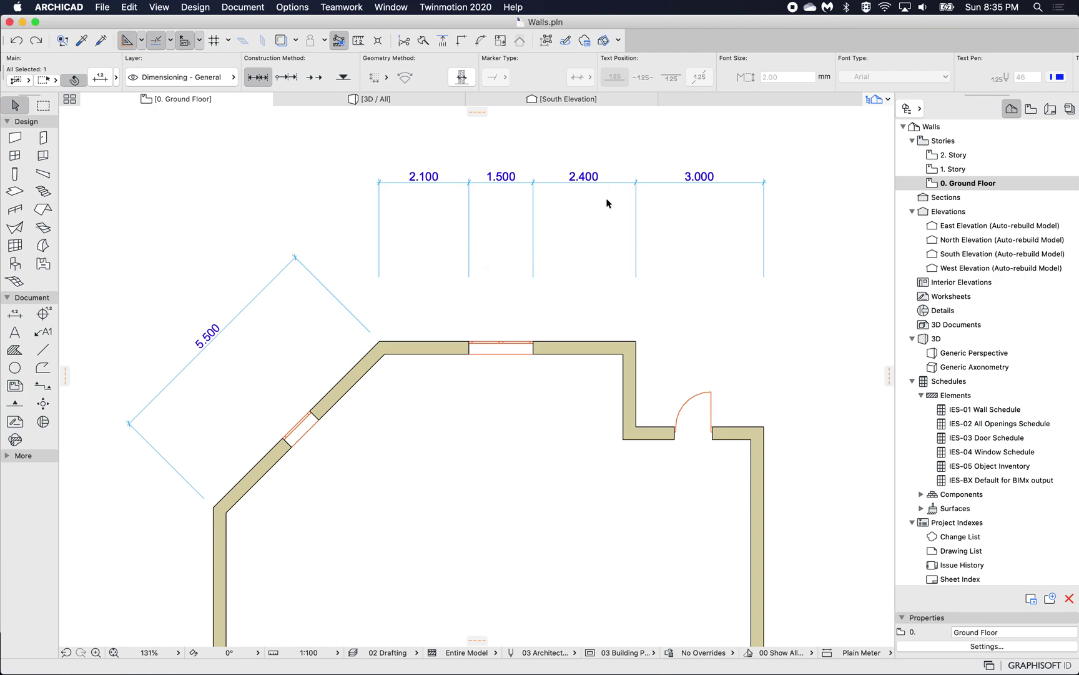
key(Escape)
Step: Split 2.100, 1.500 and 2.400 into a lower chain, leaving 3.000 on top
click(553, 186)
click(550, 183)
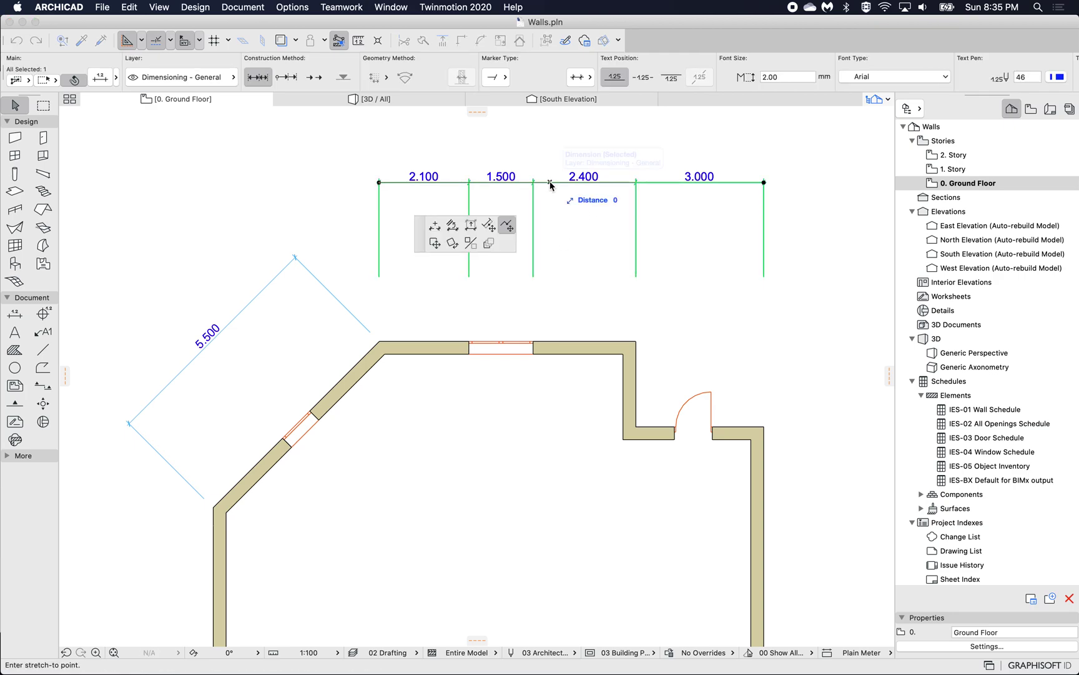
click(508, 225)
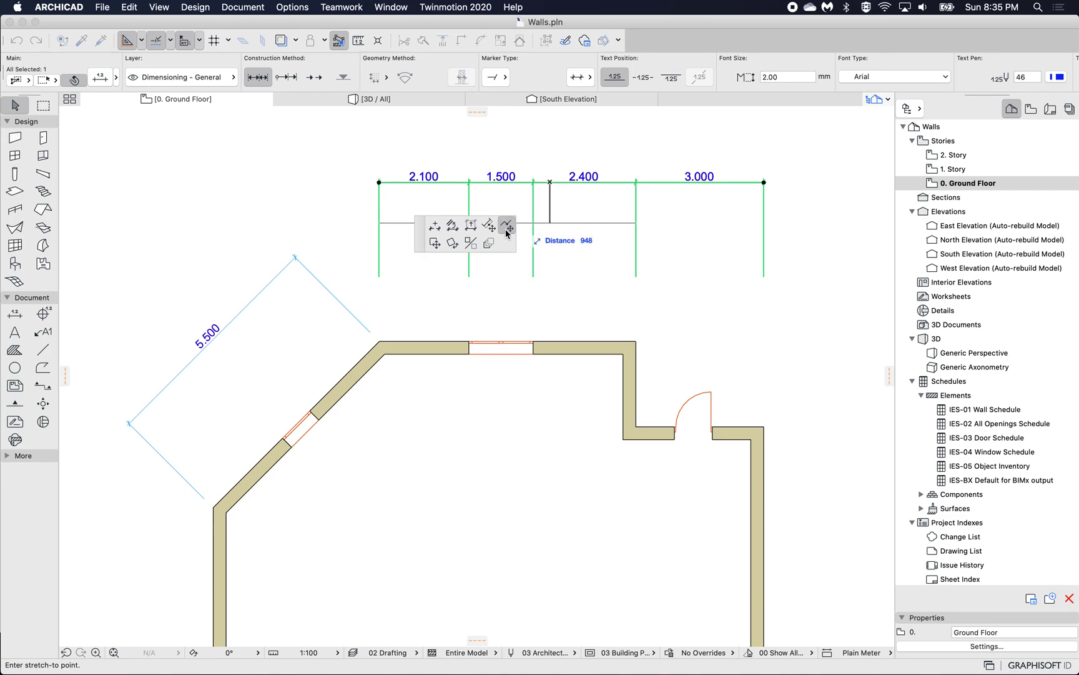
click(561, 227)
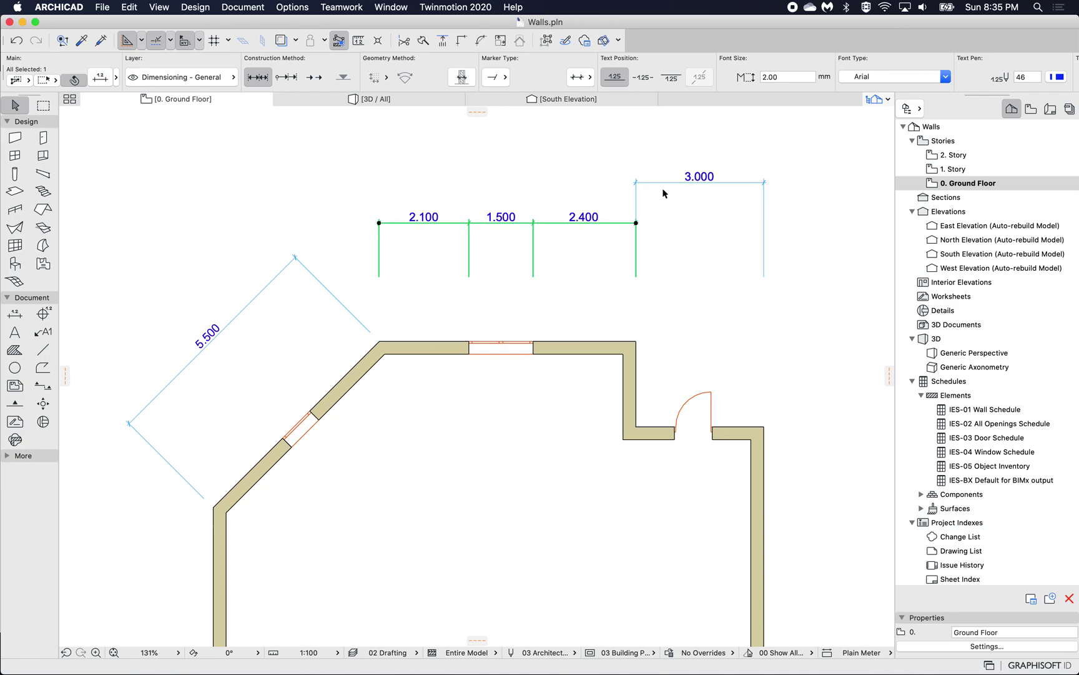
click(593, 249)
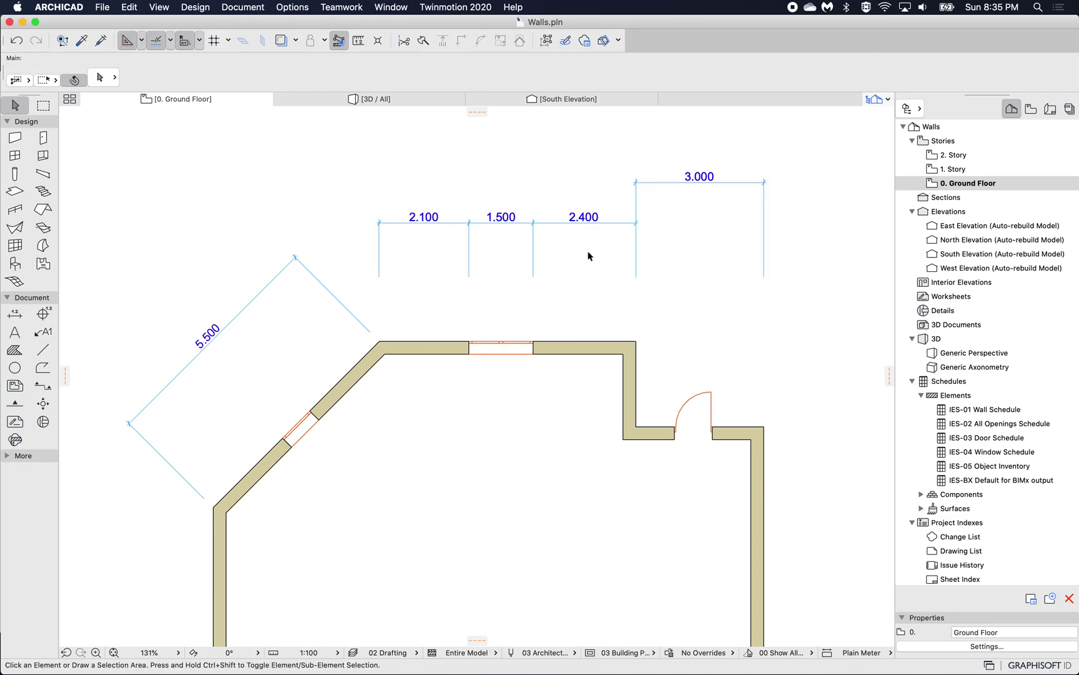
Step: Merge the 3.000 and angled 5.500 dimensions into the chain, giving 3.889, 2.100, 1.500, 2.400, 3.000
click(625, 222)
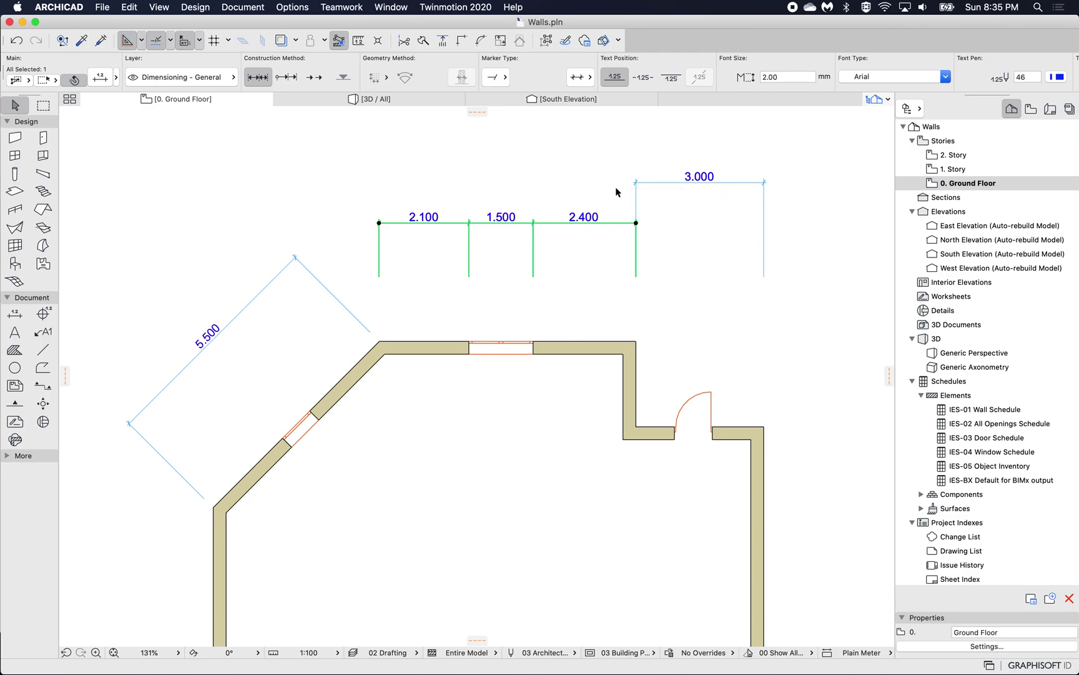
super+click(657, 183)
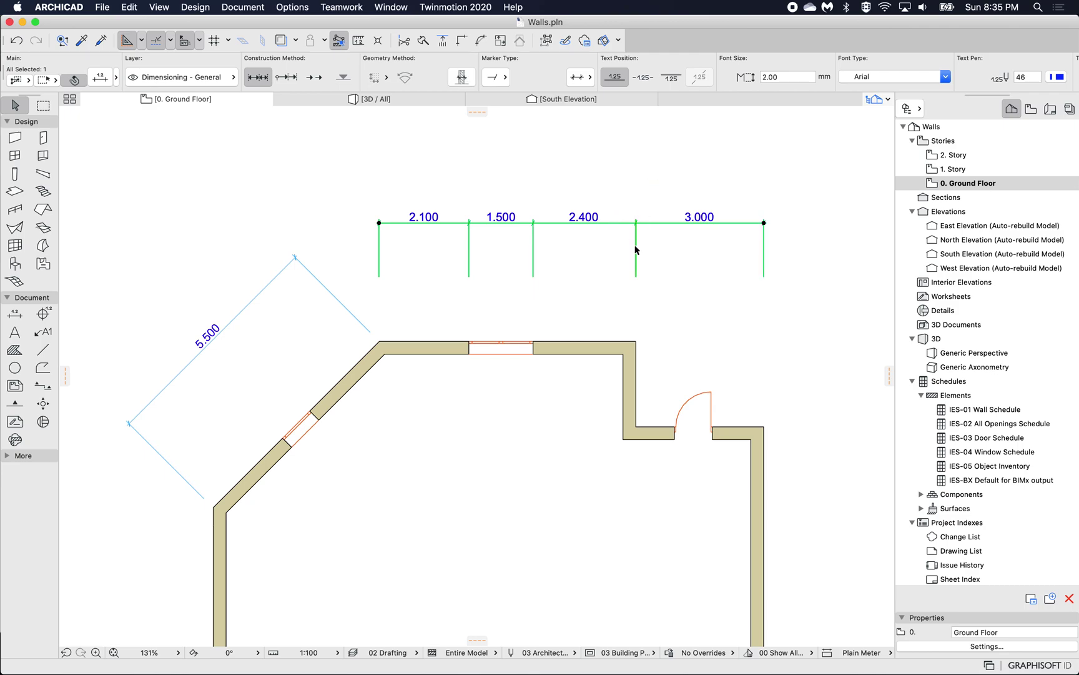
super+click(272, 286)
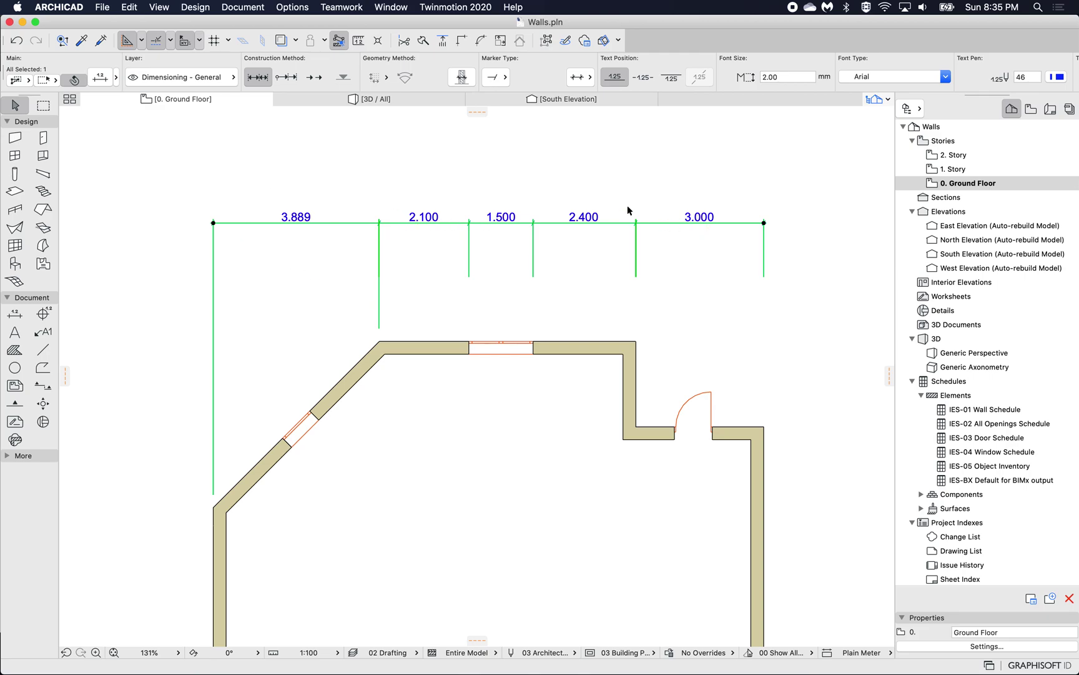
click(388, 181)
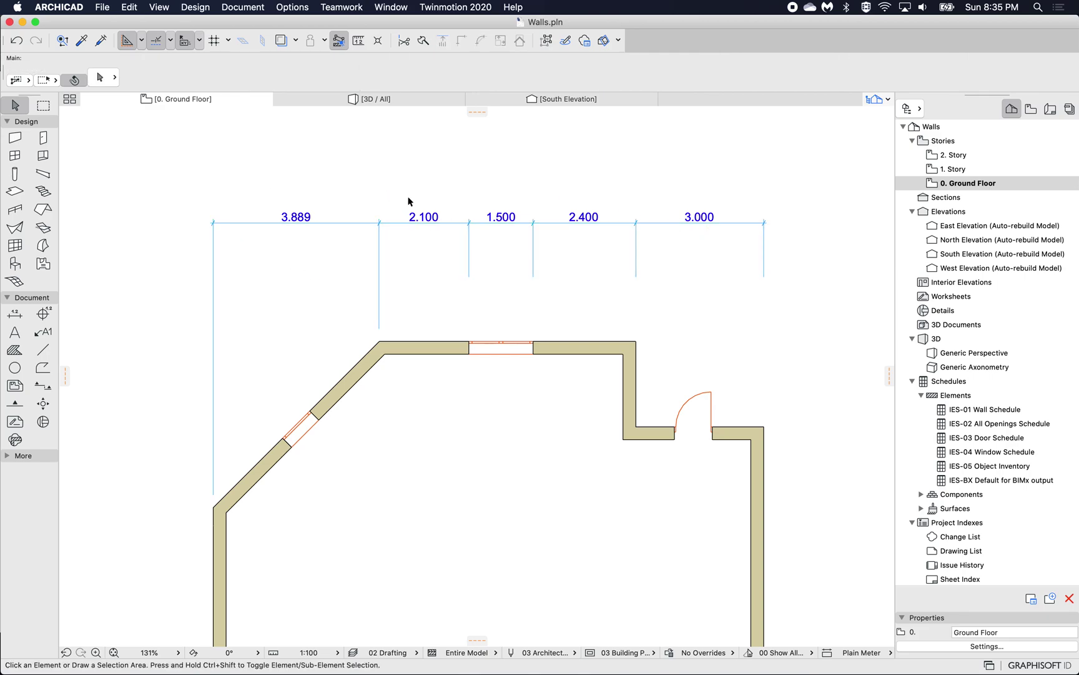
Step: Select the dimension chain and shift its line slightly lower
scroll(409, 203, down, 1)
scroll(409, 203, down, 1)
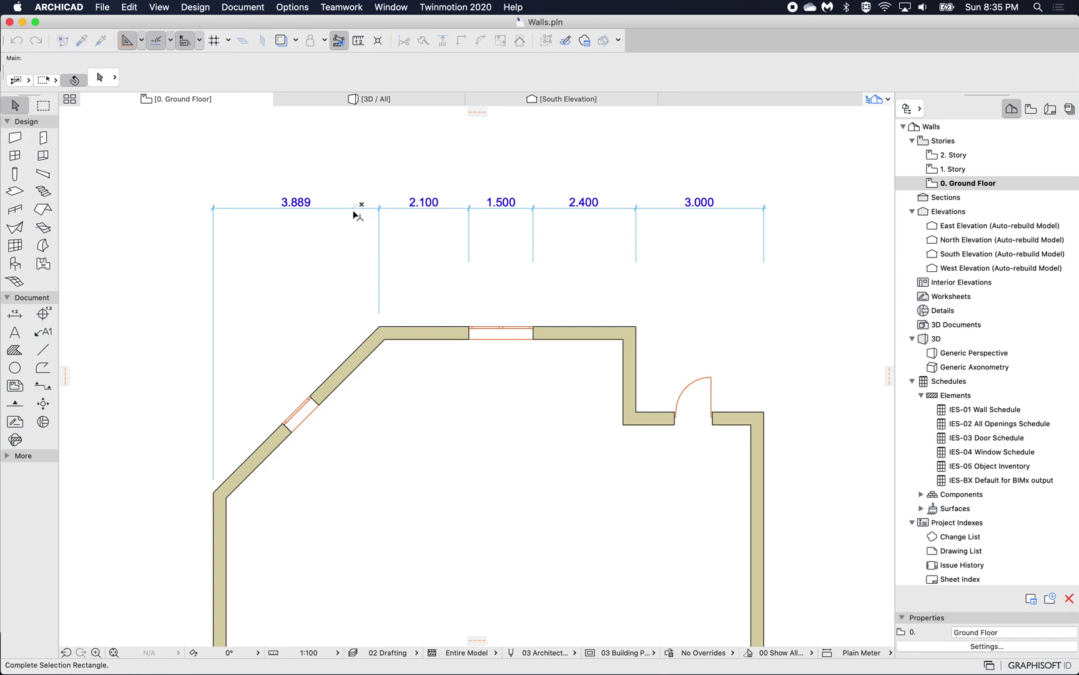
click(354, 209)
click(347, 215)
click(361, 209)
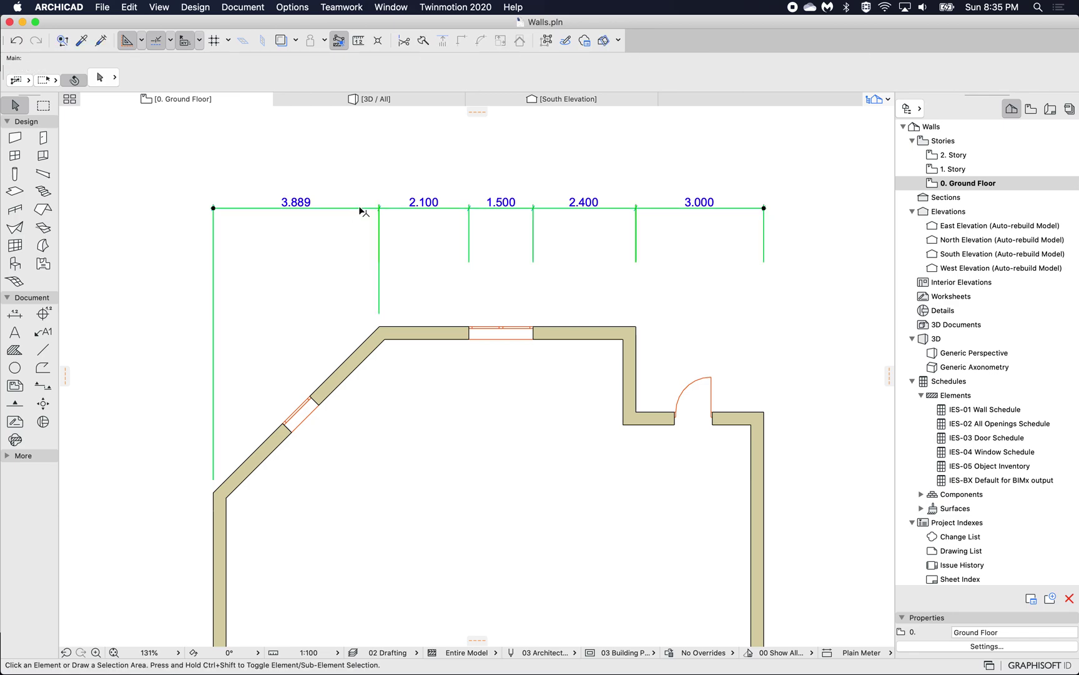
click(360, 207)
click(349, 229)
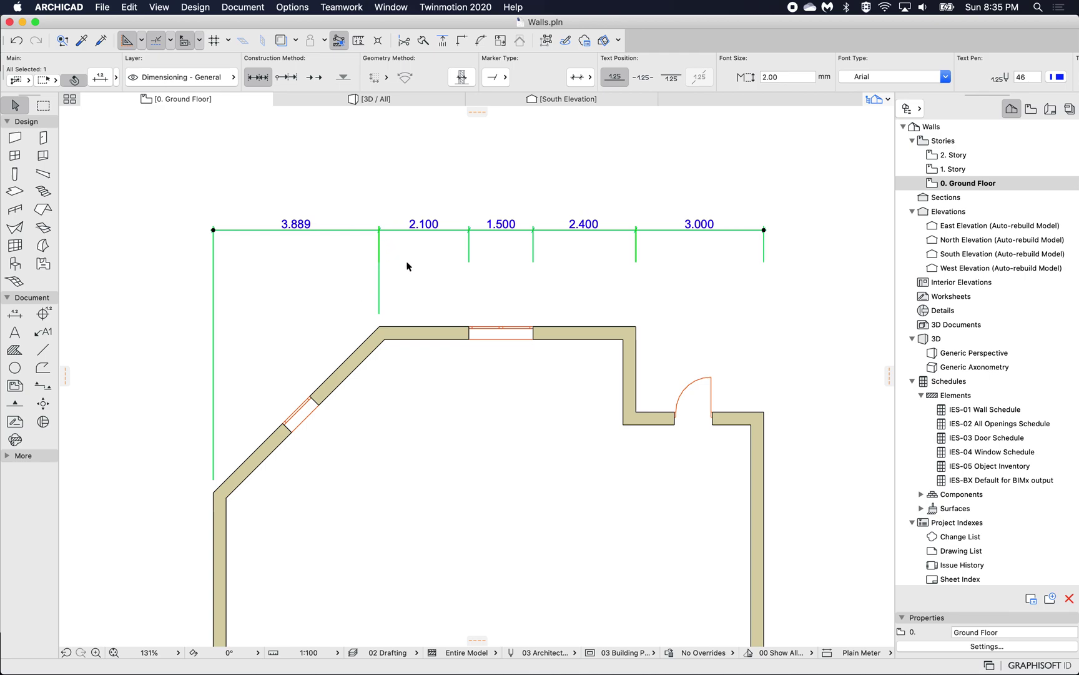
Step: Drag the whole 3.889–3.000 dimension chain to sit slightly higher above the top wall
click(456, 229)
click(435, 242)
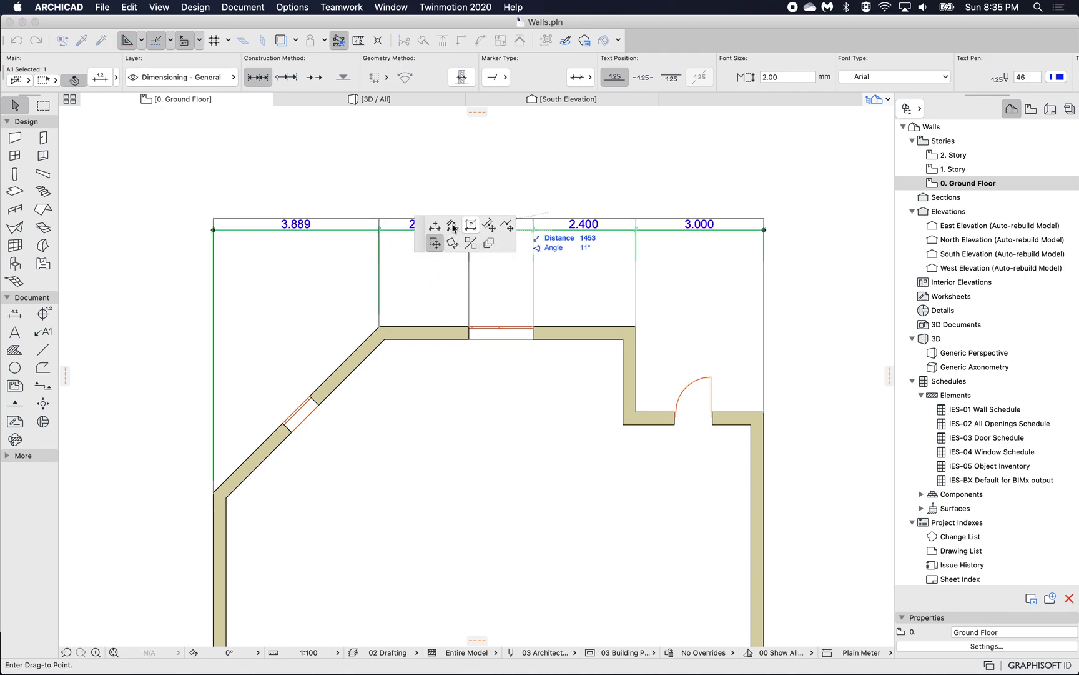
click(436, 273)
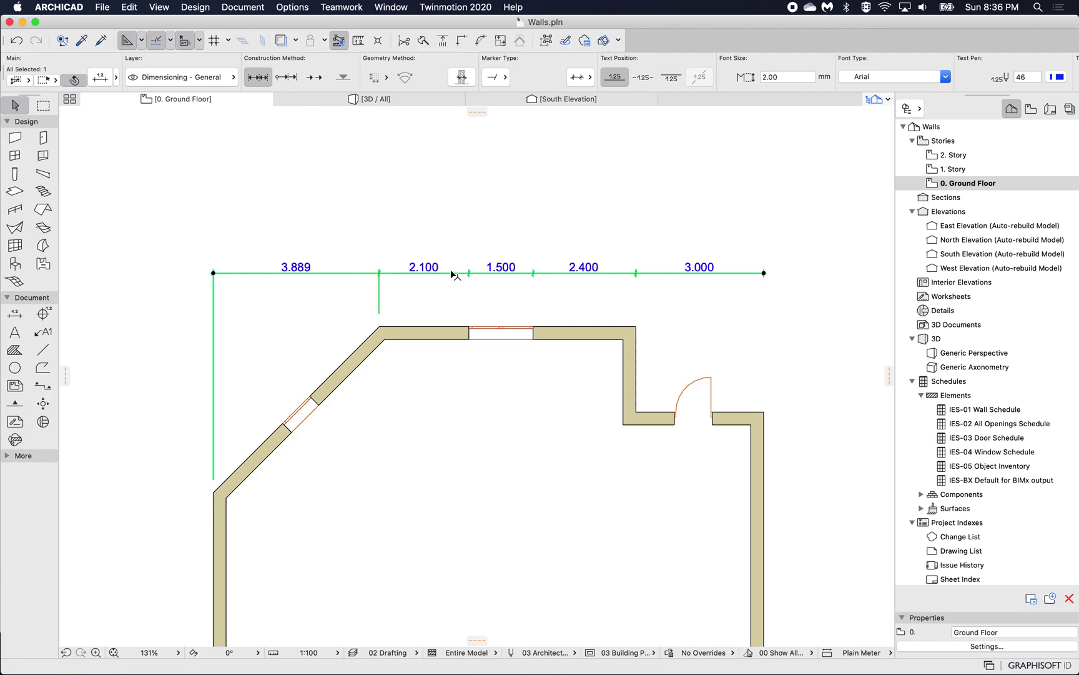
click(451, 273)
click(406, 200)
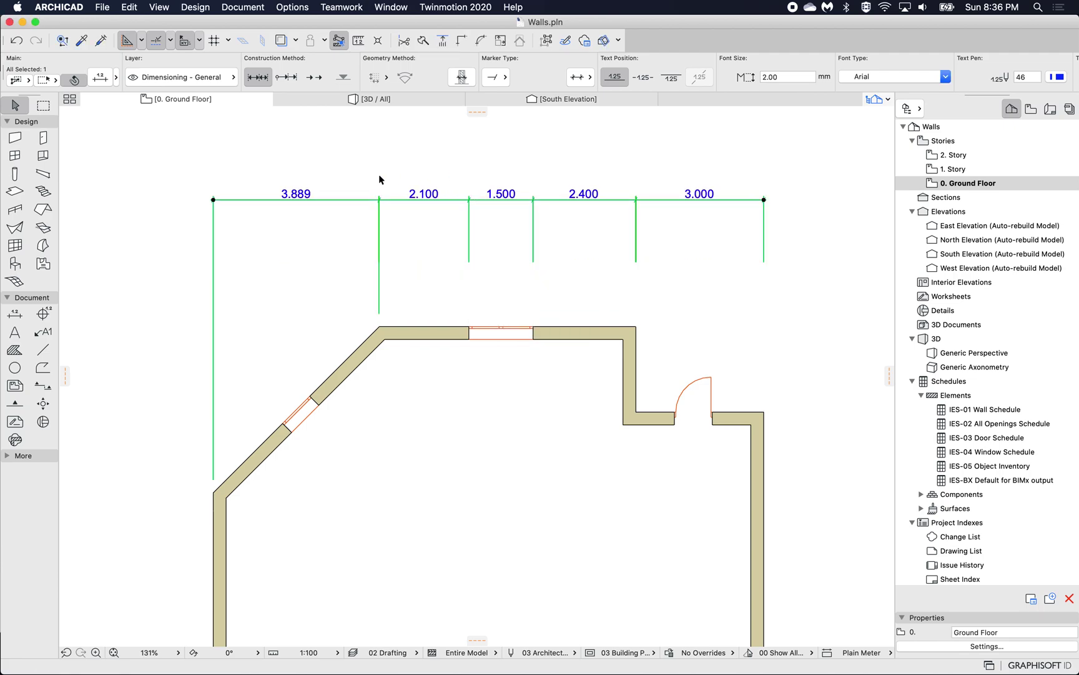
click(406, 233)
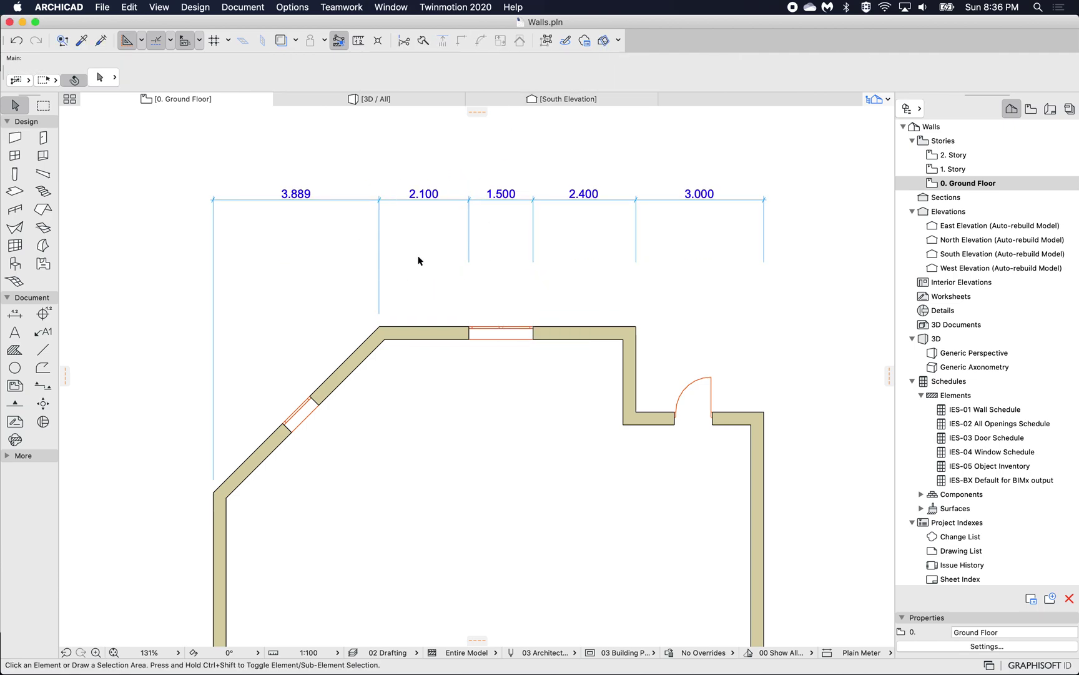
scroll(509, 239, up, 1)
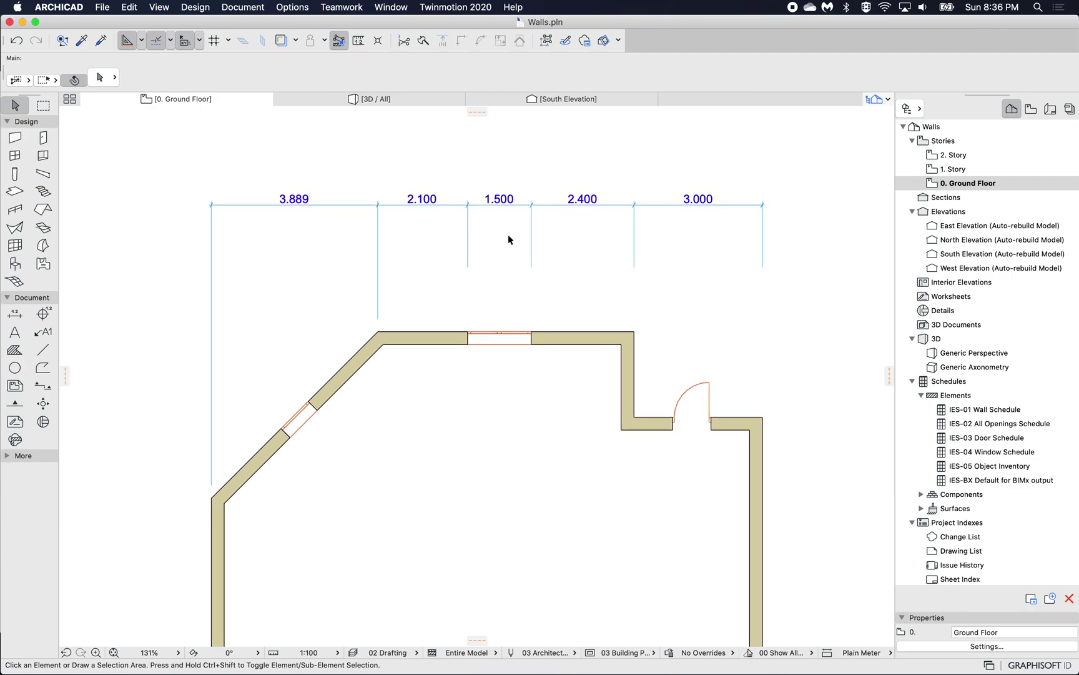